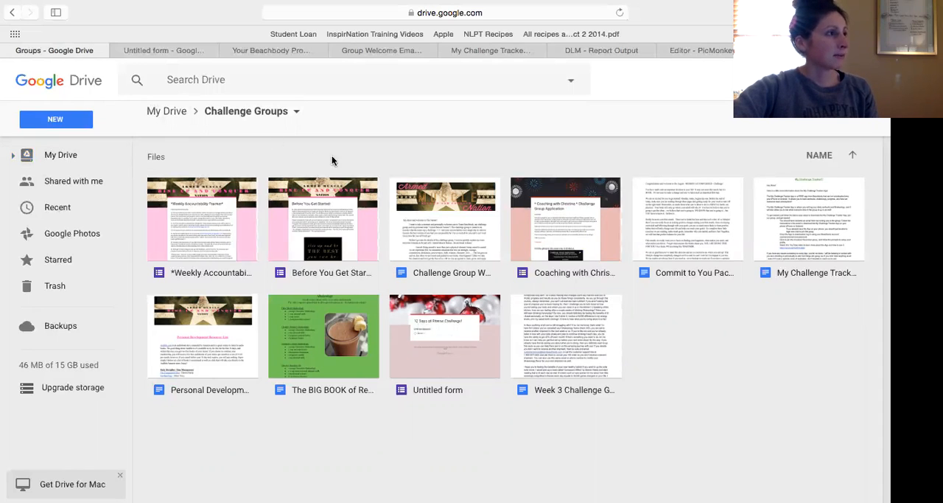
# Leave the Challenge Groups folder and open the top level of My Drive.
pyautogui.click(169, 48)
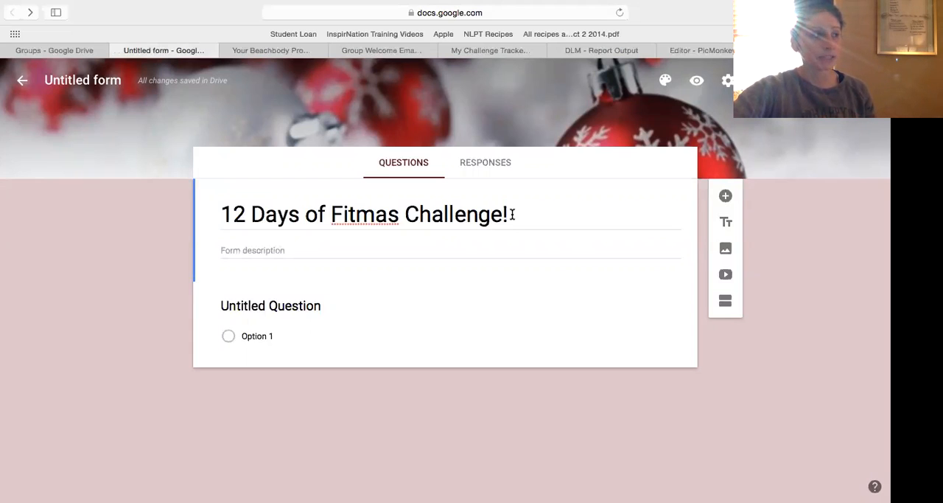
pyautogui.click(59, 51)
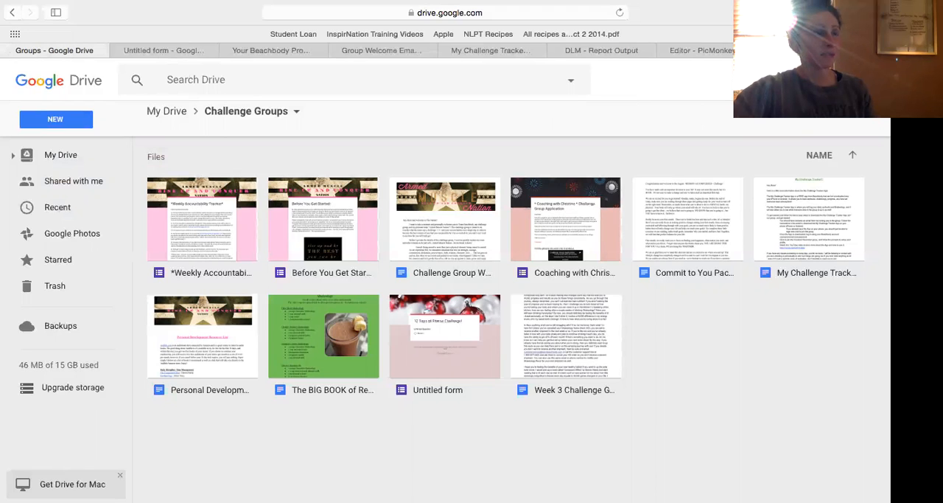
pyautogui.click(801, 79)
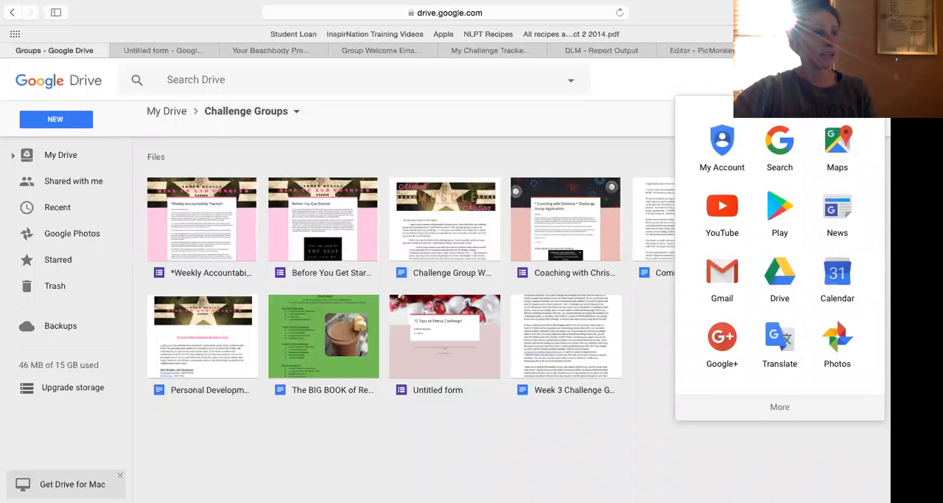
pyautogui.click(785, 291)
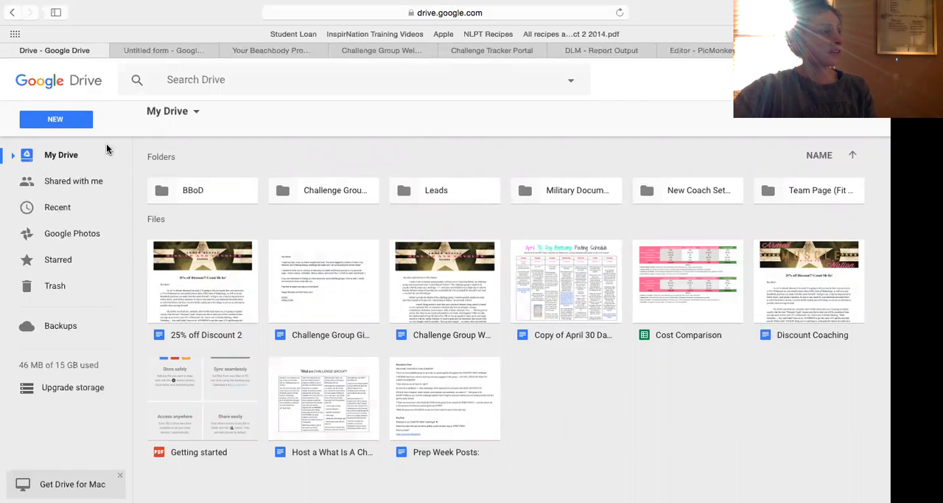
# Create a new blank Google Form in My Drive.
pyautogui.click(162, 50)
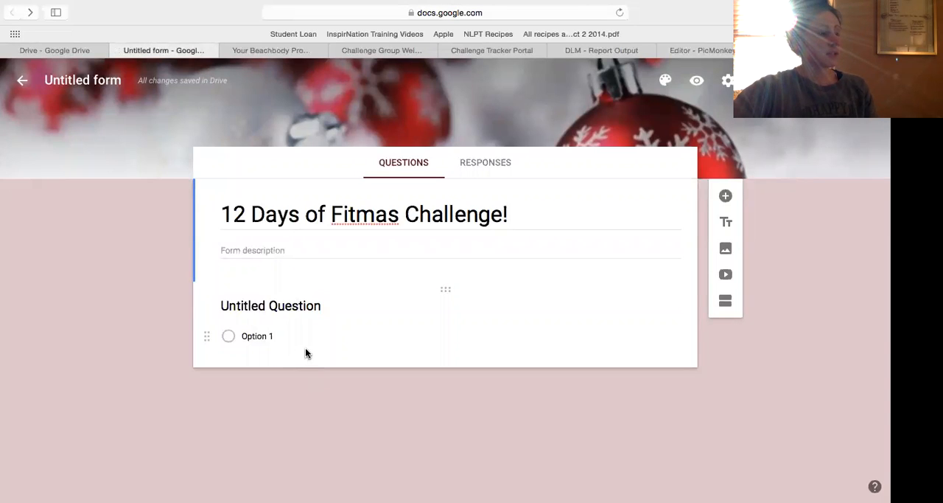
pyautogui.click(56, 50)
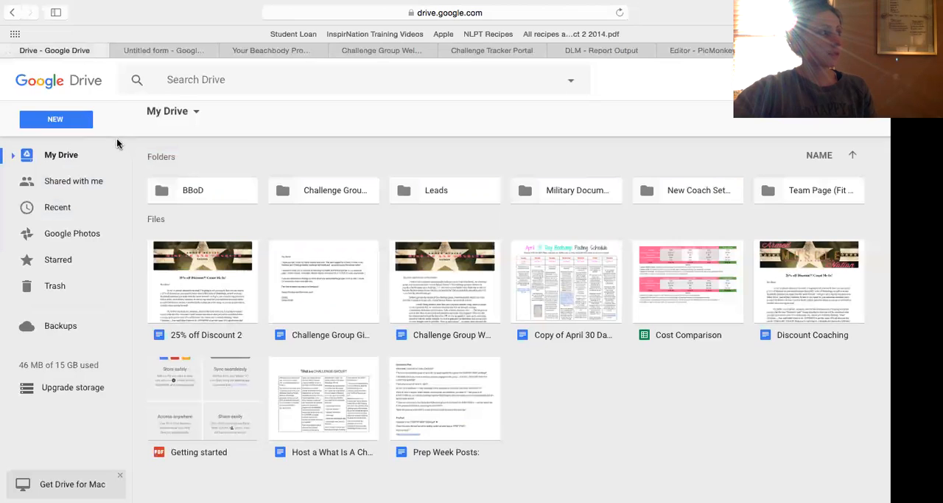
pyautogui.click(66, 124)
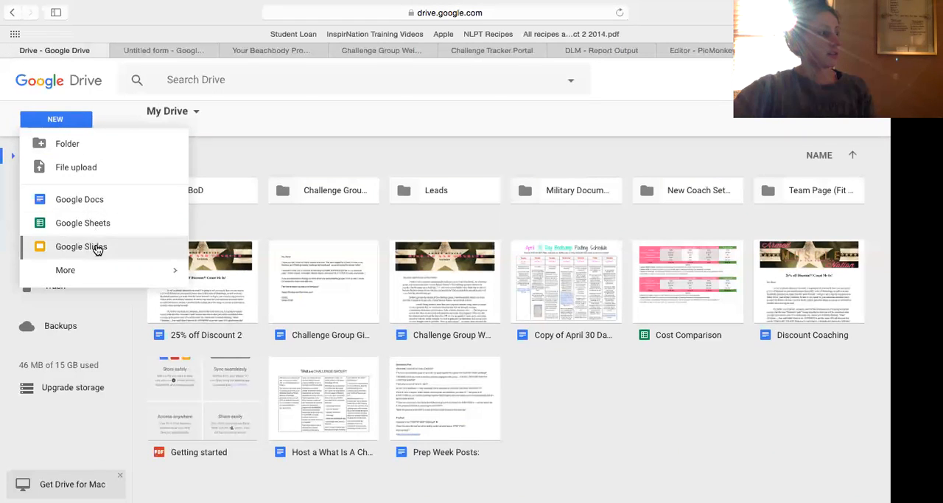
pyautogui.moveTo(103, 273)
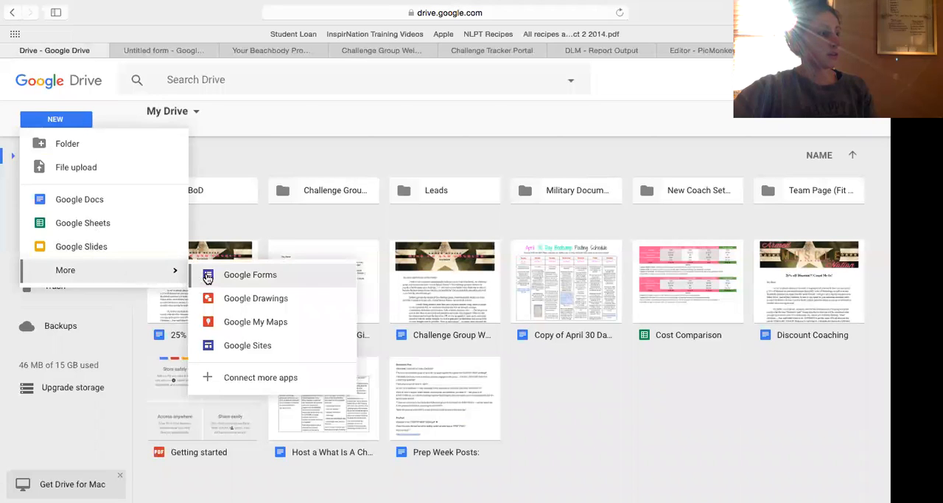
pyautogui.click(290, 280)
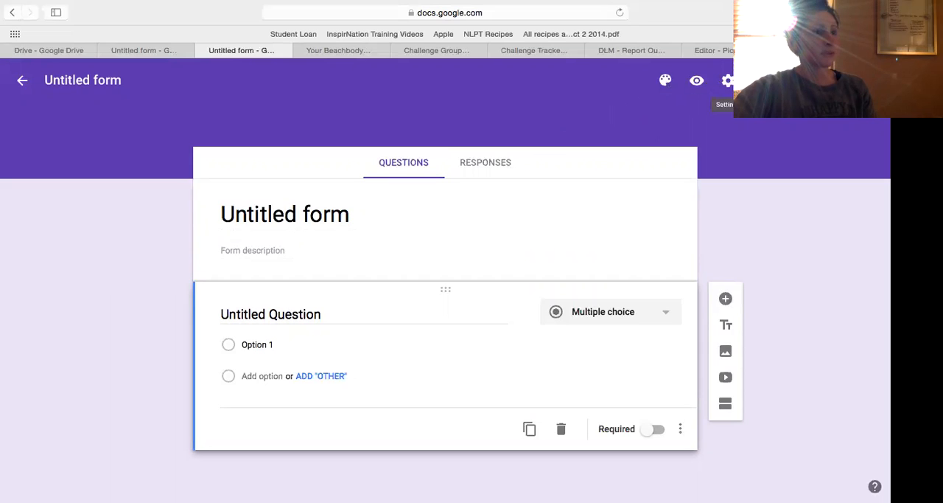
# Try pink, orange and teal as the new form's theme color.
pyautogui.click(664, 82)
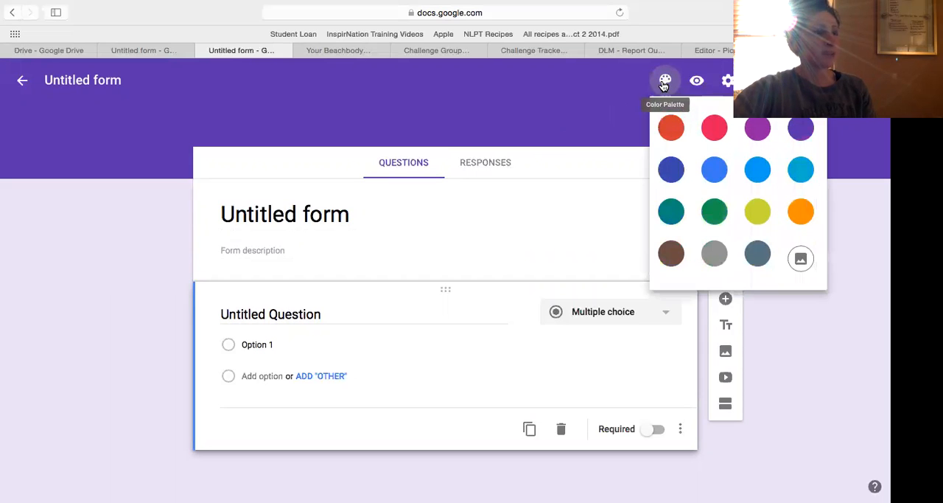
pyautogui.click(714, 131)
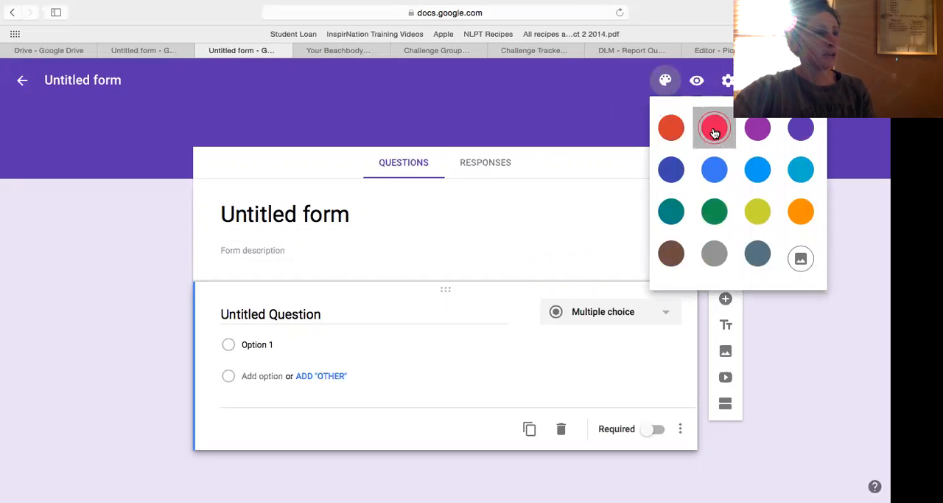
pyautogui.click(664, 83)
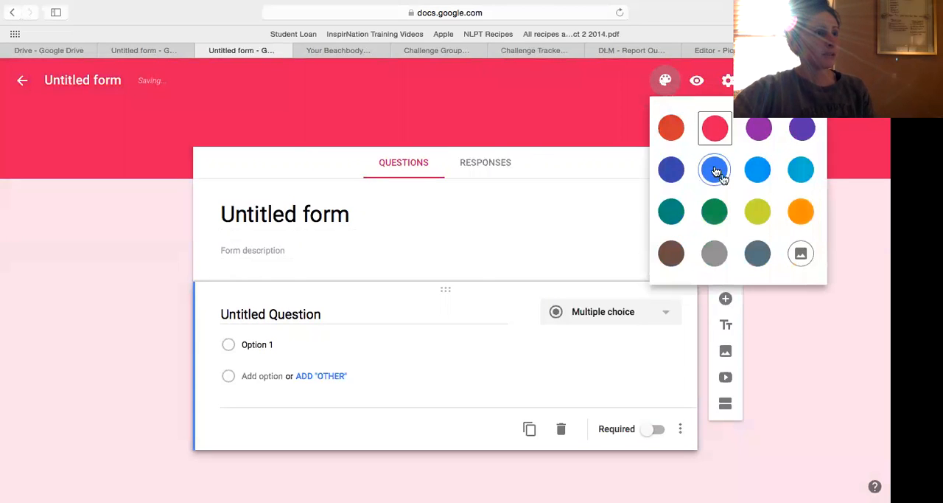
pyautogui.click(796, 208)
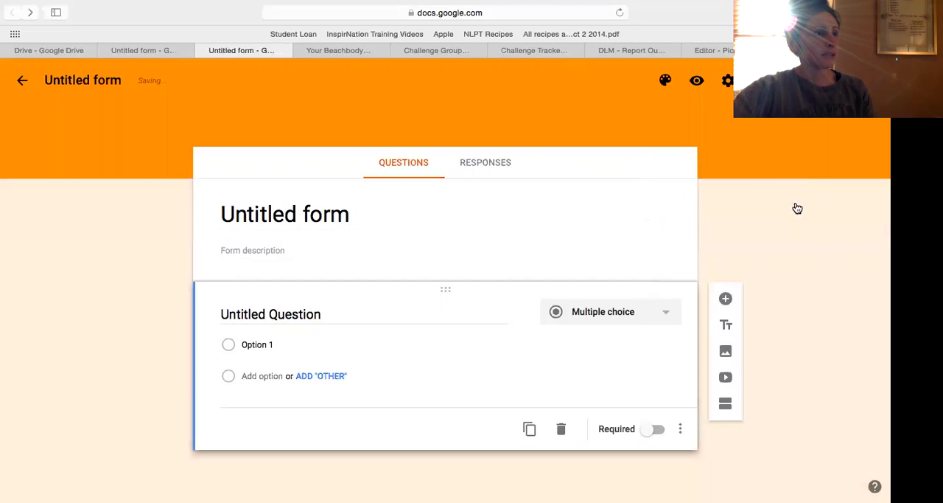
pyautogui.click(665, 81)
pyautogui.click(671, 212)
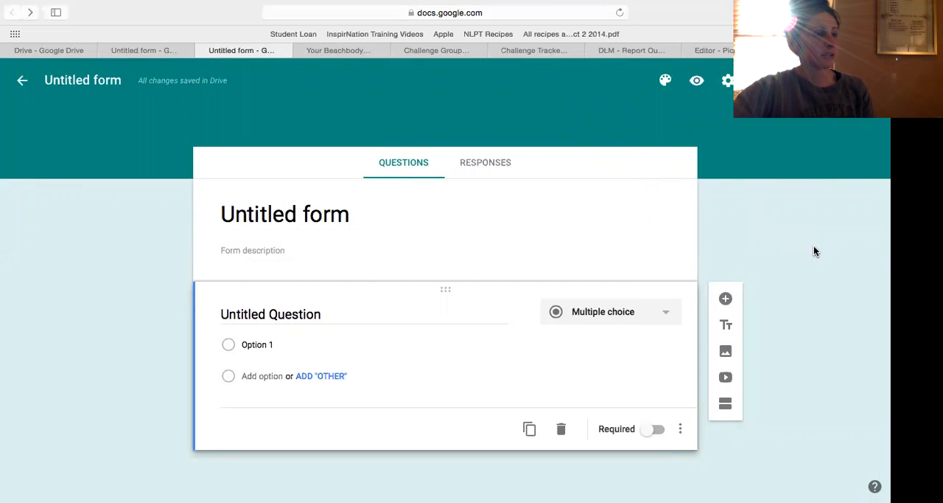
# Examine the theme image gallery and its photo upload option, leaving without choosing an image.
pyautogui.click(666, 81)
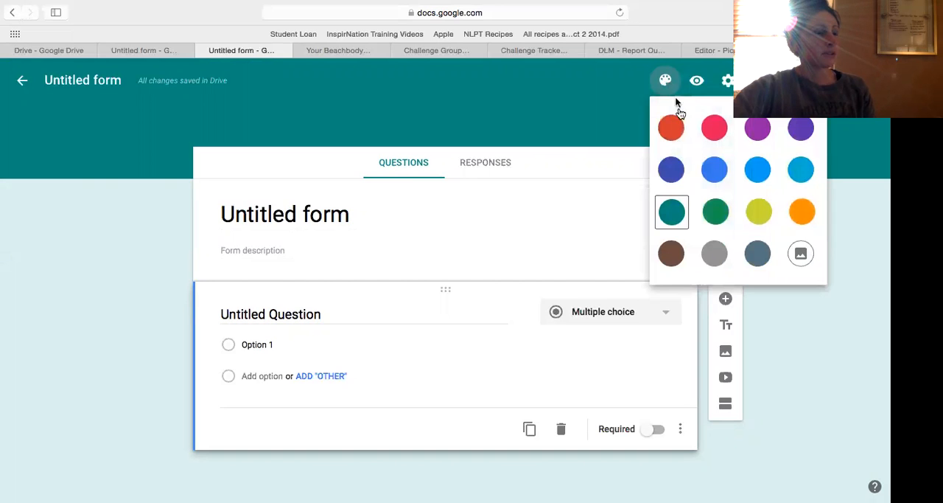
pyautogui.click(807, 255)
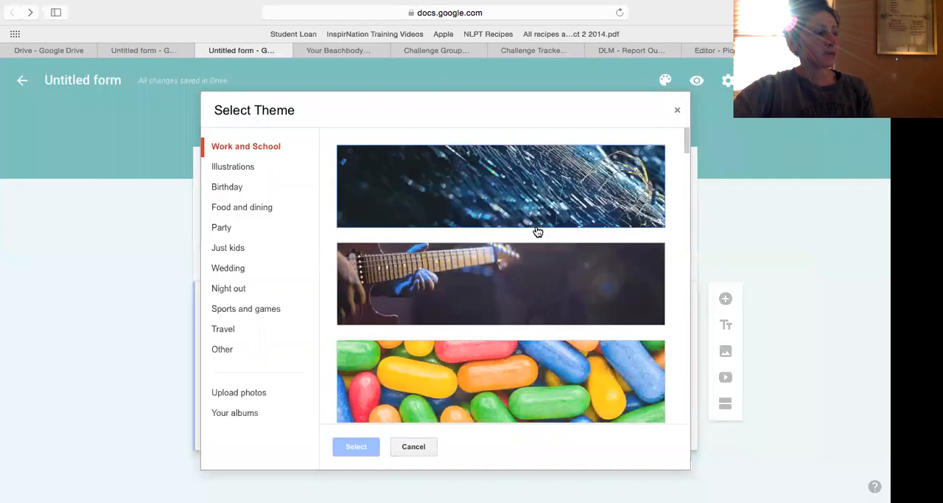
pyautogui.moveTo(685, 144)
pyautogui.mouseDown()
pyautogui.moveTo(685, 332)
pyautogui.moveTo(685, 141)
pyautogui.mouseUp()
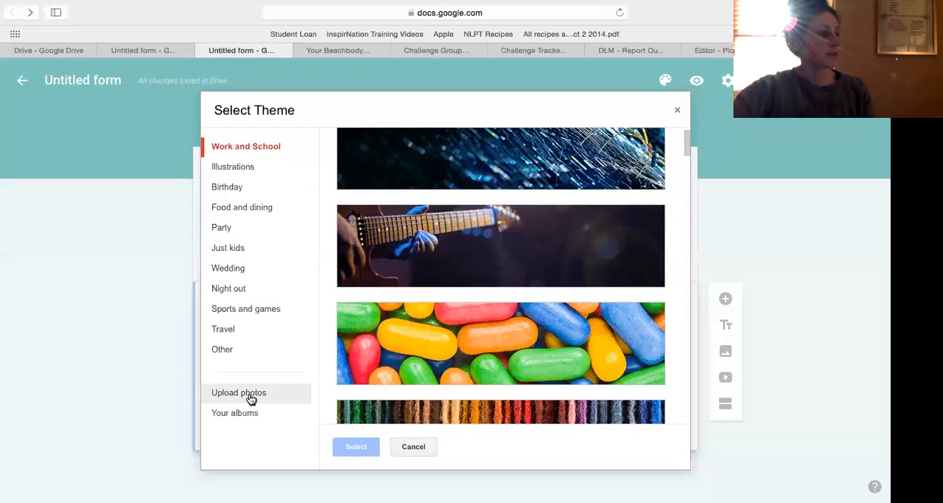
pyautogui.click(250, 398)
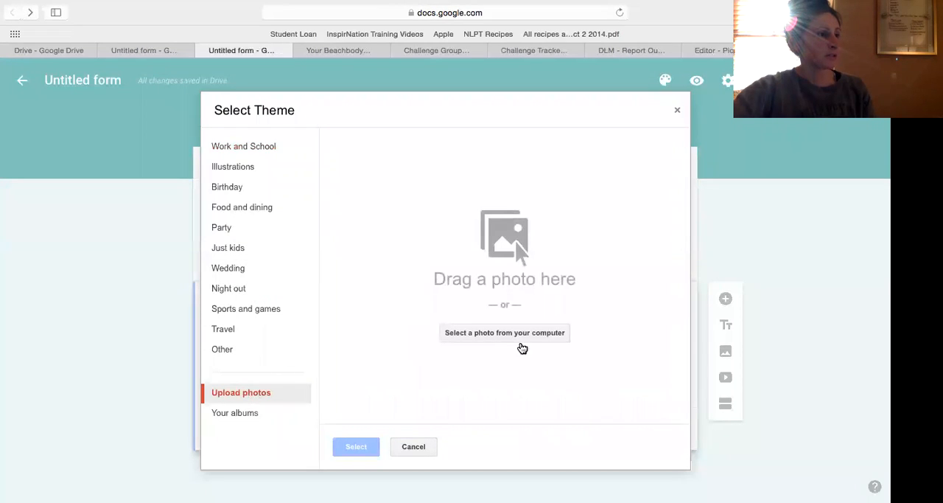
pyautogui.click(677, 110)
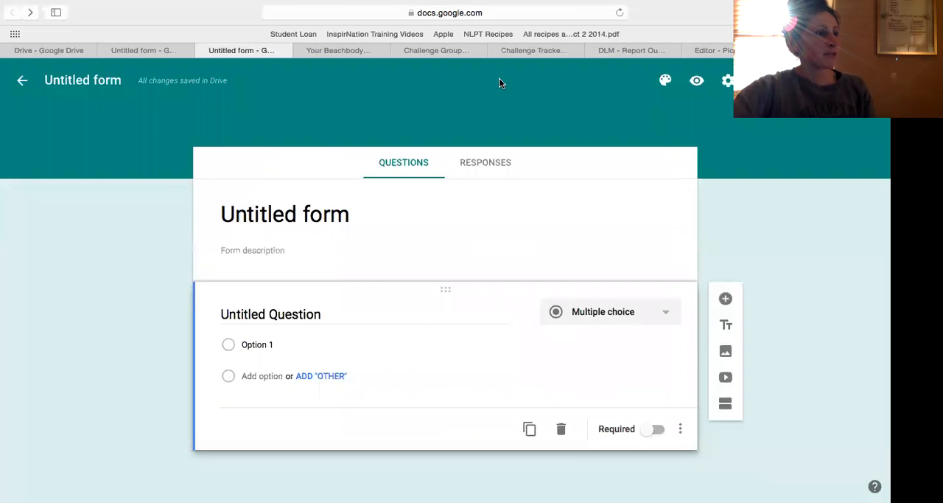
# Compare with the 12 Days of Fitmas Challenge form, and set the new form's theme color to pink.
pyautogui.click(135, 50)
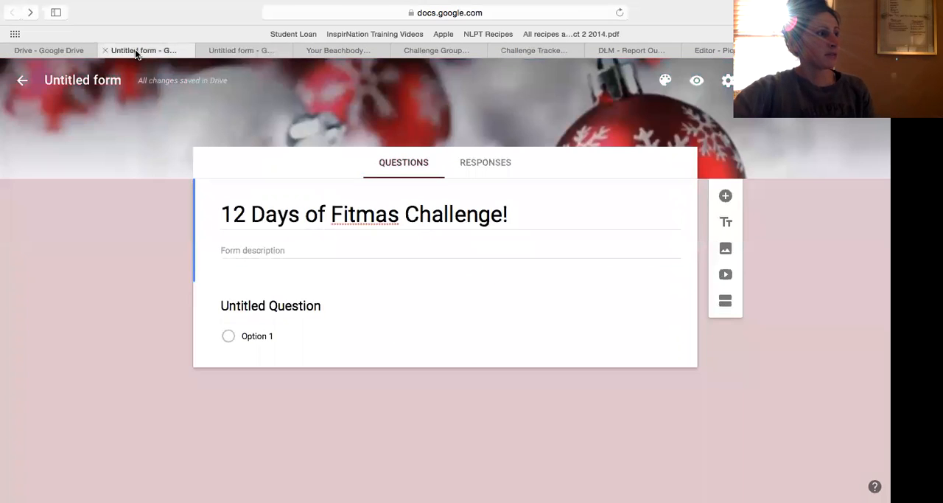
pyautogui.click(252, 50)
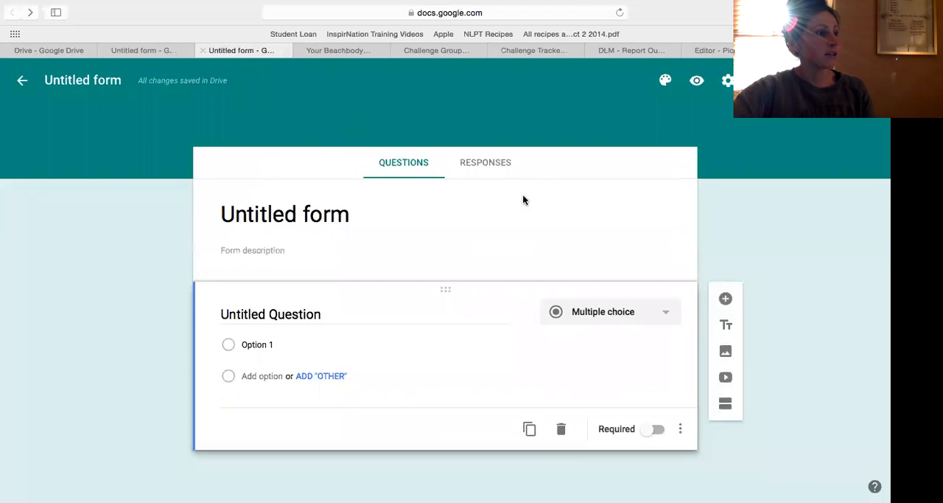
pyautogui.click(663, 81)
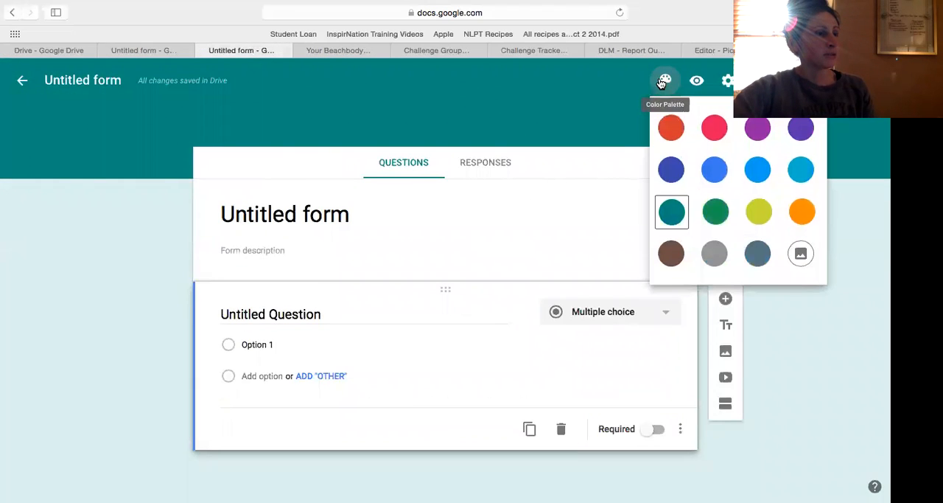
pyautogui.click(717, 129)
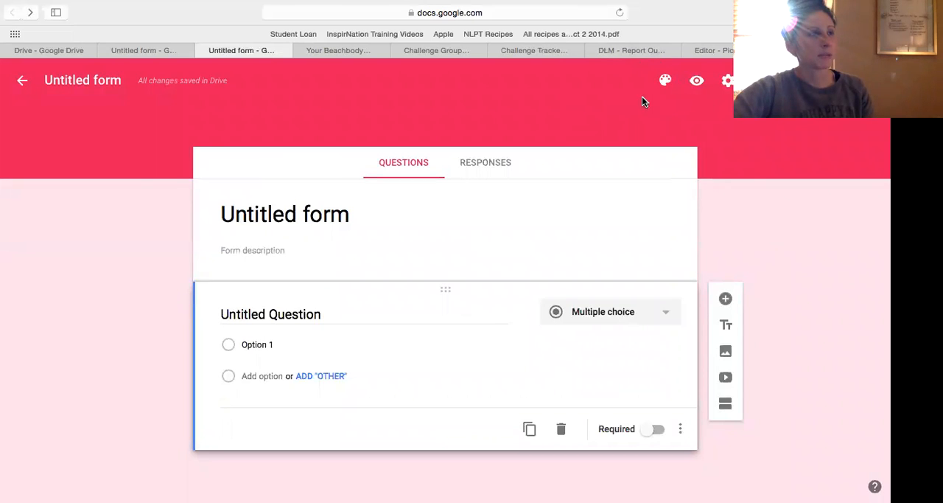
# Preview the new form as respondents see it and return to its editor.
pyautogui.click(669, 84)
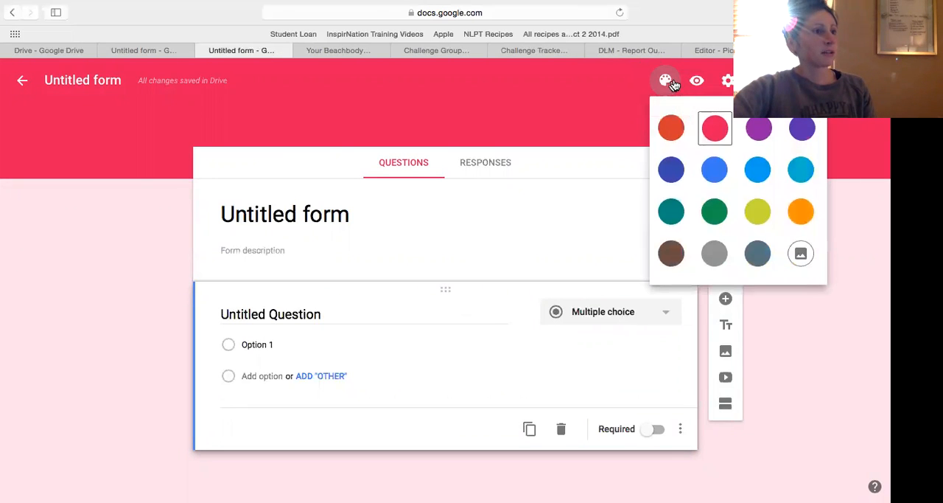
pyautogui.click(672, 87)
pyautogui.click(701, 84)
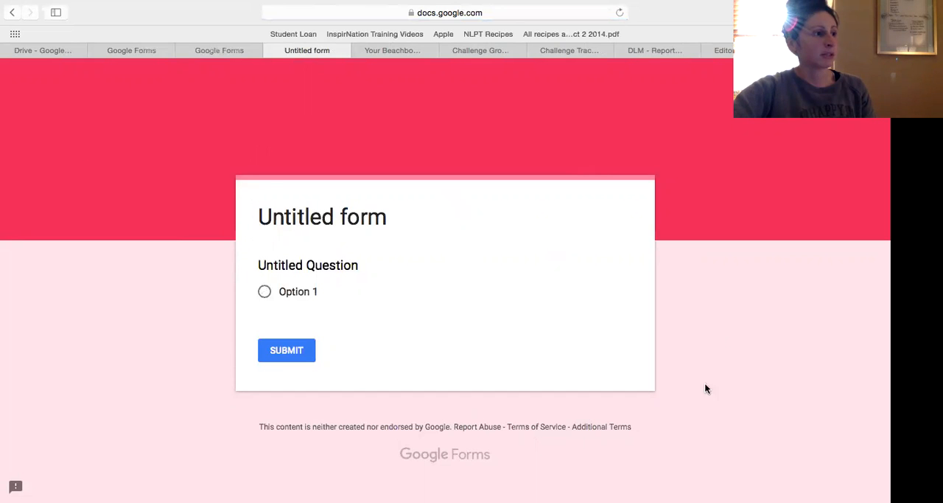
pyautogui.click(271, 52)
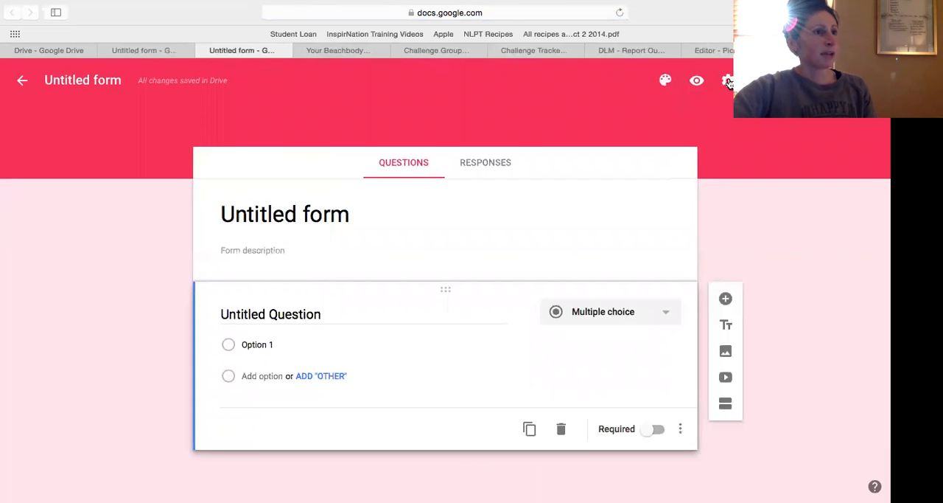
# Review the form's General, Presentation and Quizzes settings, and leave without saving any changes.
pyautogui.click(728, 83)
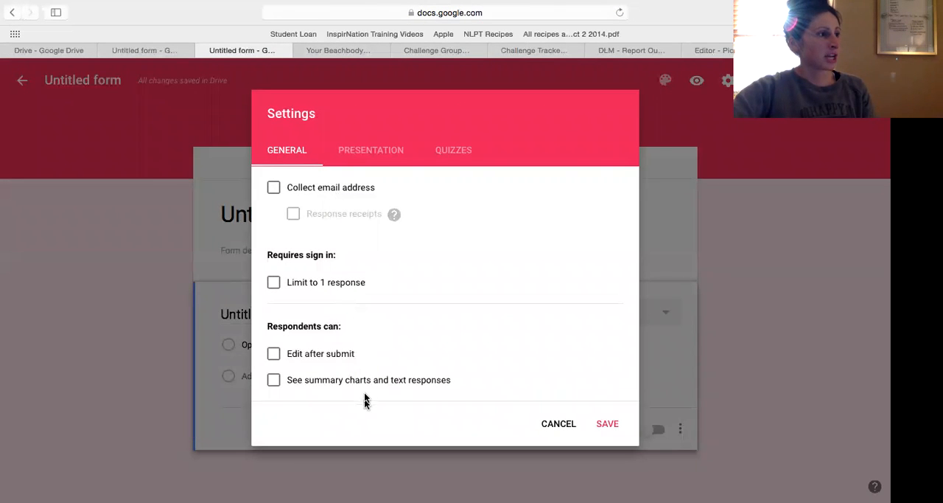
pyautogui.click(362, 151)
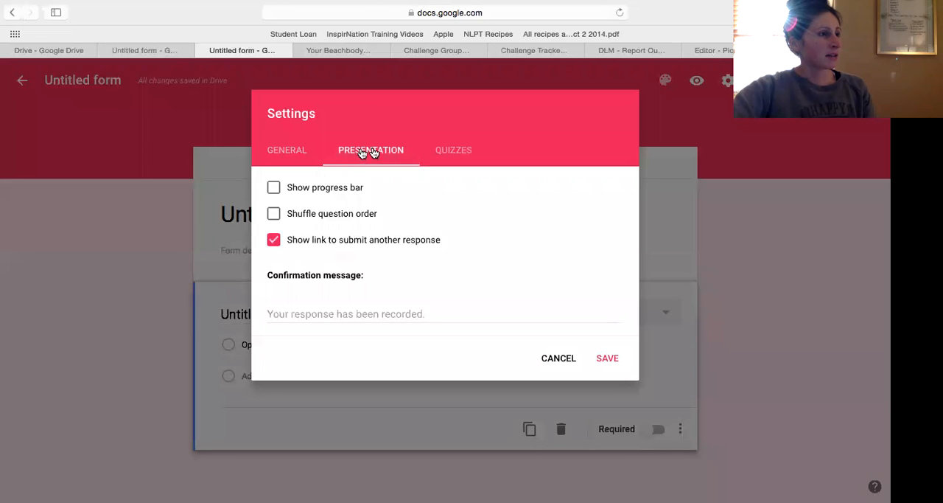
pyautogui.click(455, 152)
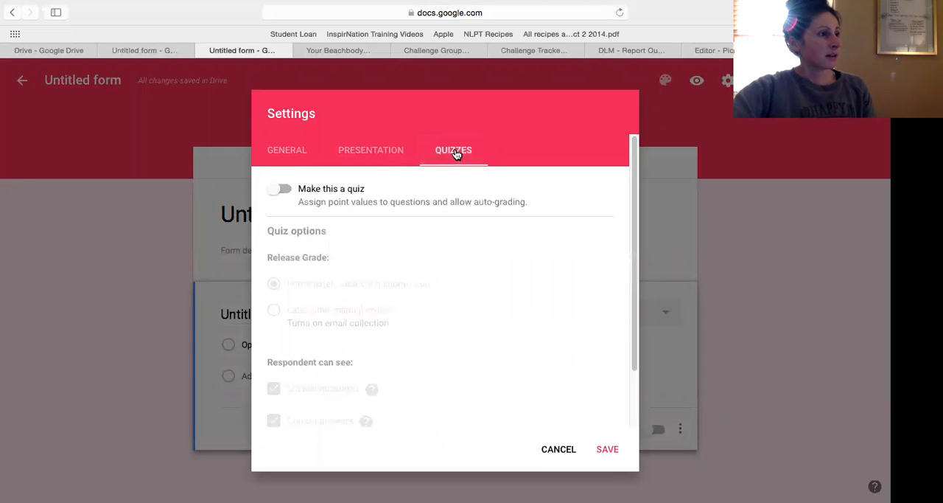
pyautogui.click(367, 157)
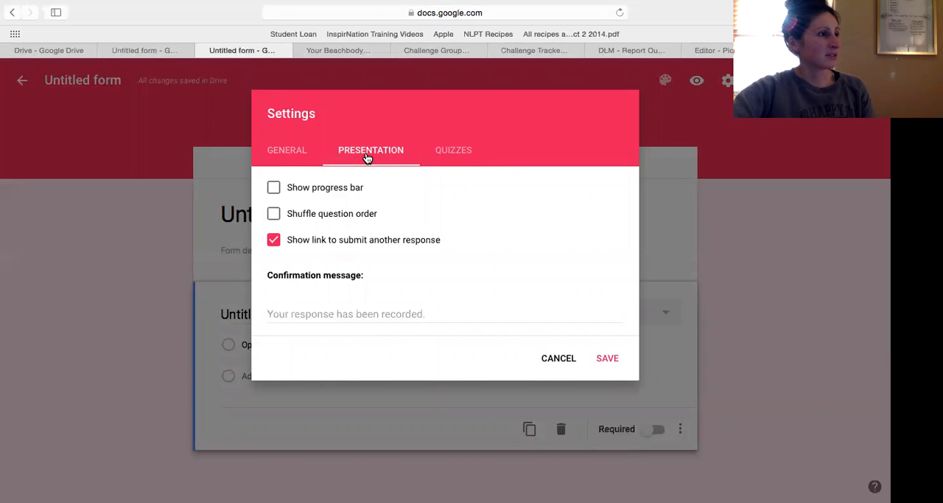
pyautogui.click(284, 156)
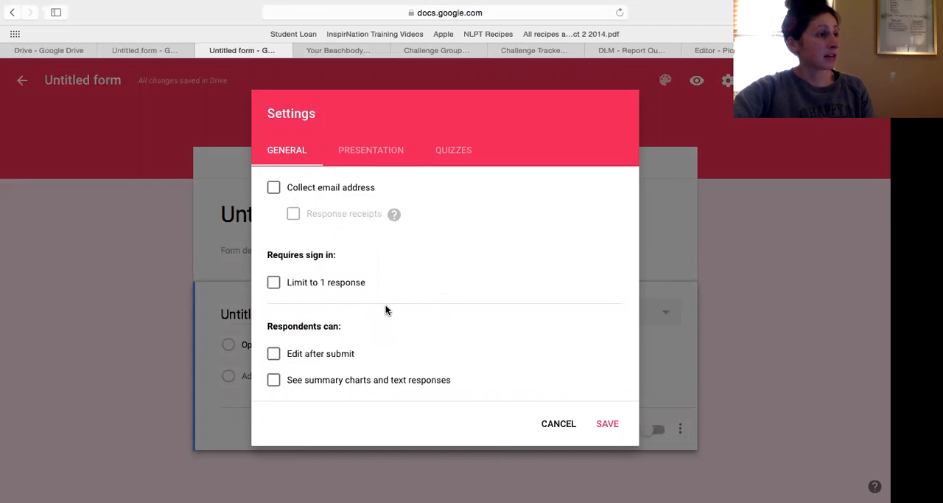
pyautogui.click(561, 423)
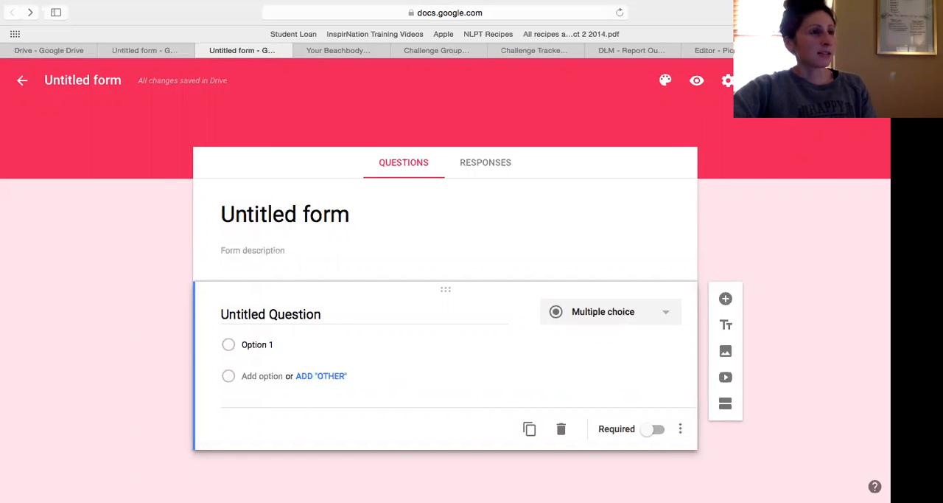
# Choose to send the form by link and shorten its URL.
pyautogui.click(777, 81)
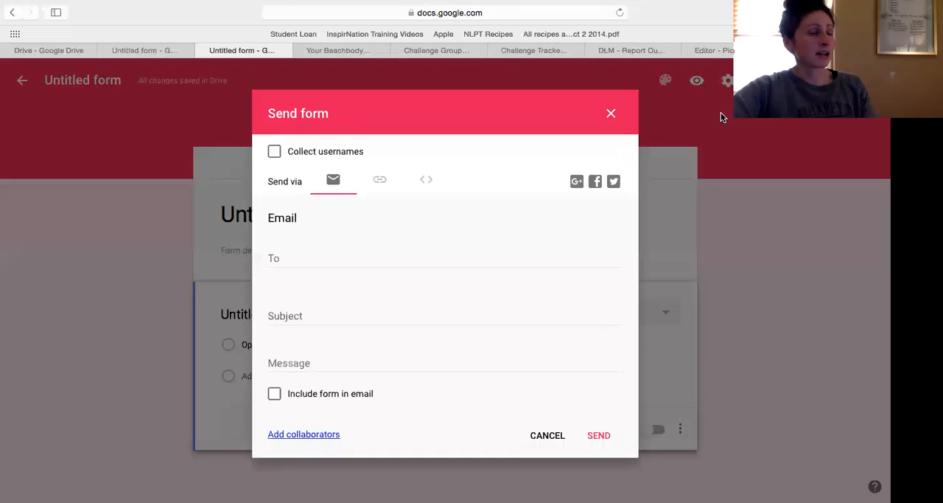
pyautogui.click(381, 184)
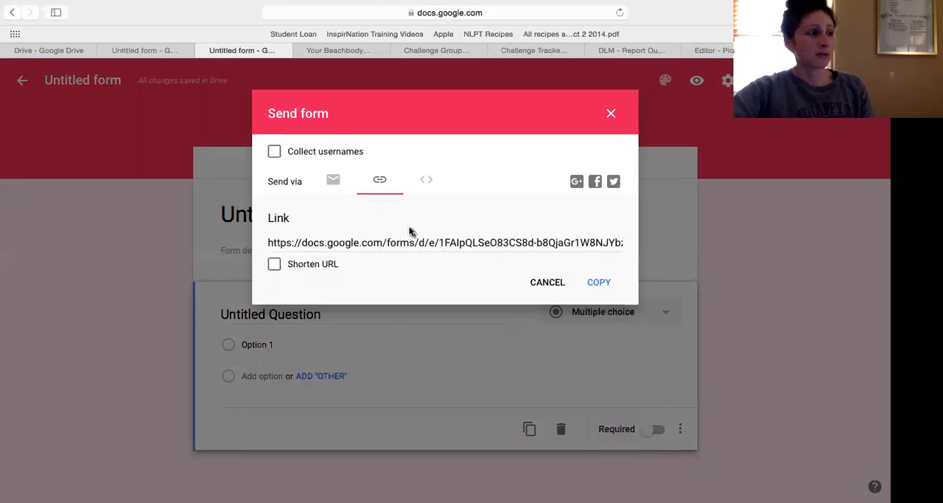
pyautogui.click(274, 264)
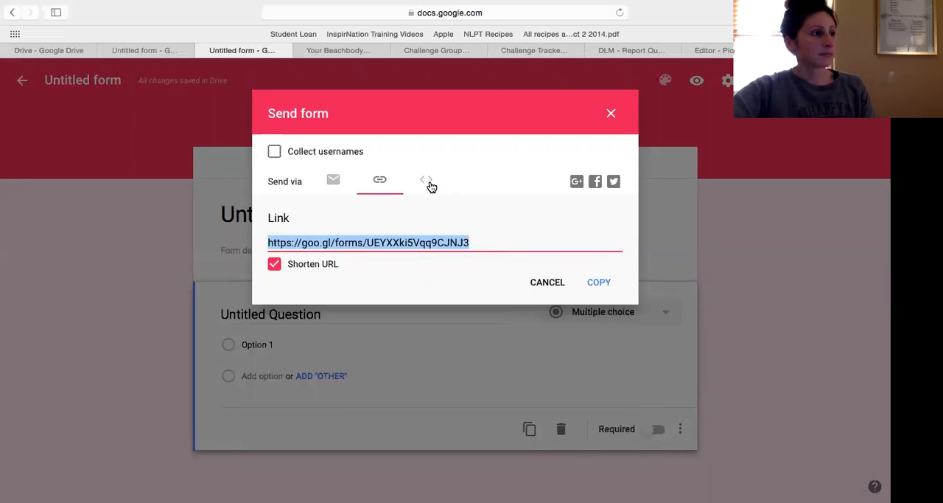
# Review the form's link, embed HTML and email sending options and its additional actions, without sending or changing anything.
pyautogui.rightClick(433, 243)
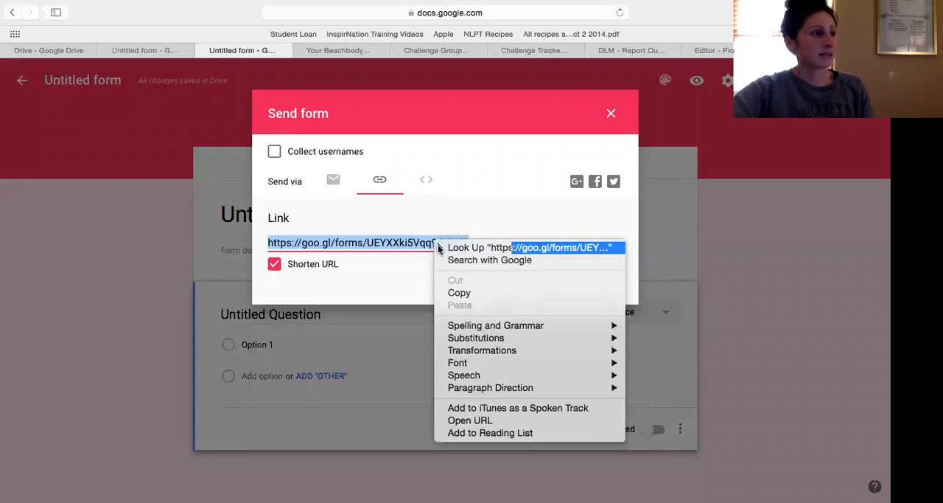
pyautogui.click(437, 216)
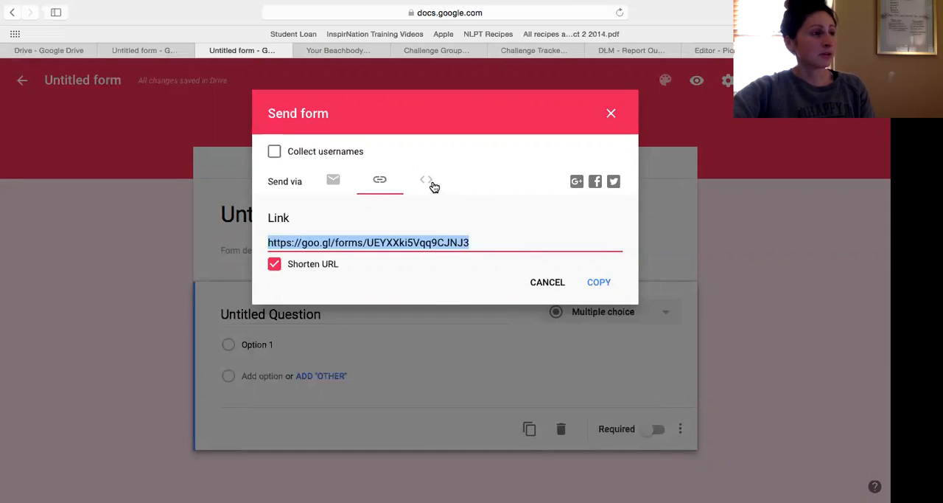
pyautogui.click(431, 183)
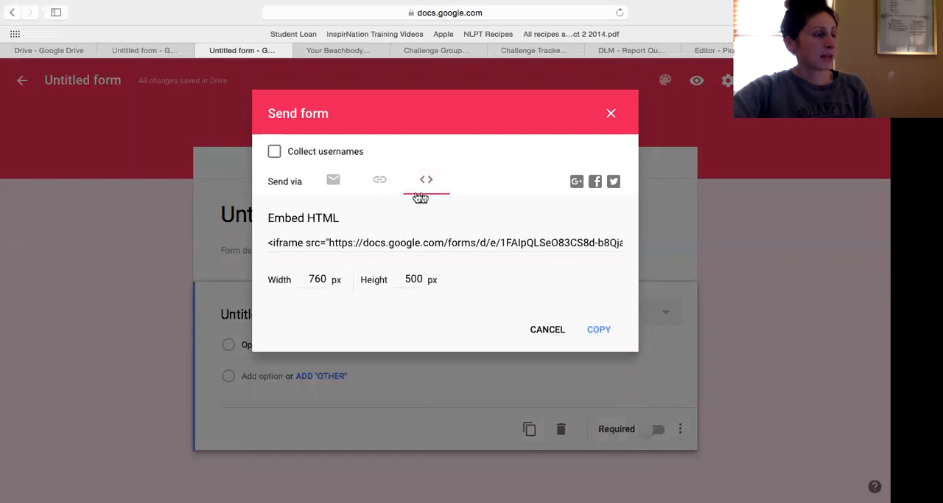
pyautogui.click(381, 181)
pyautogui.click(332, 181)
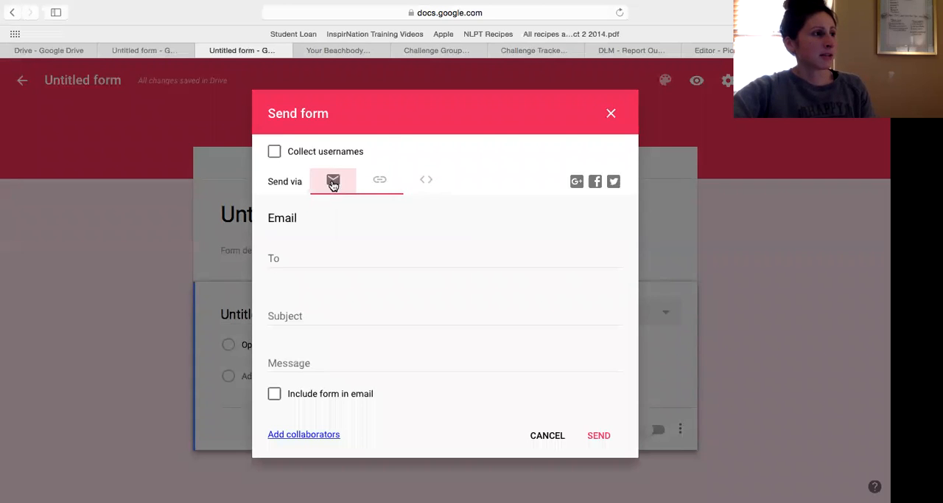
pyautogui.click(611, 114)
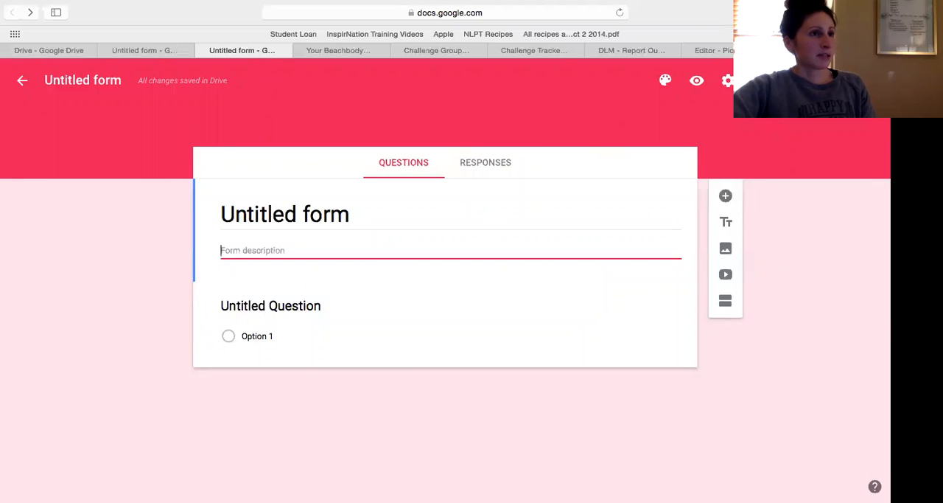
pyautogui.click(832, 80)
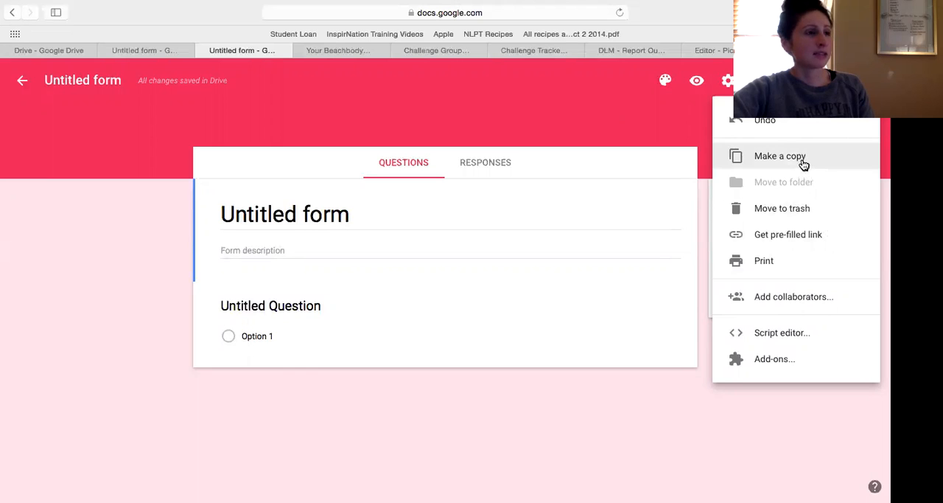
pyautogui.click(663, 134)
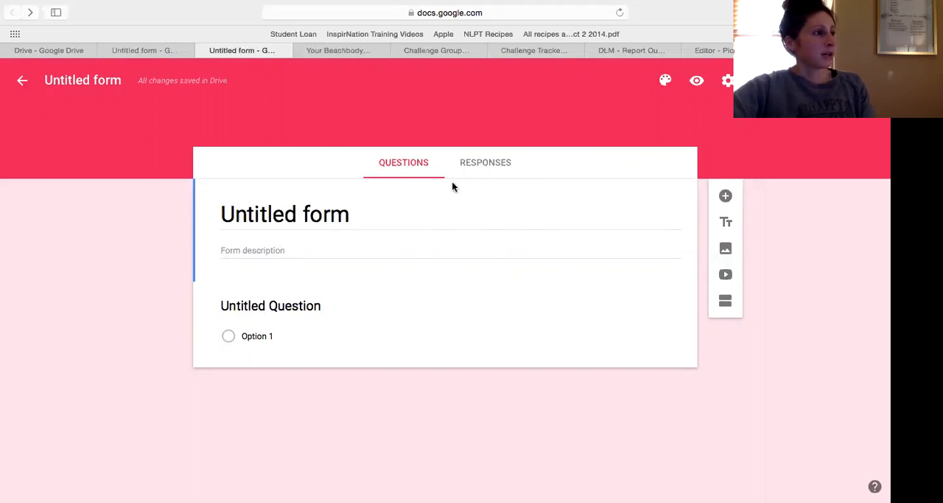
# Switch to the 12 Days of Fitmas Challenge form and place the cursor in its title.
pyautogui.click(166, 51)
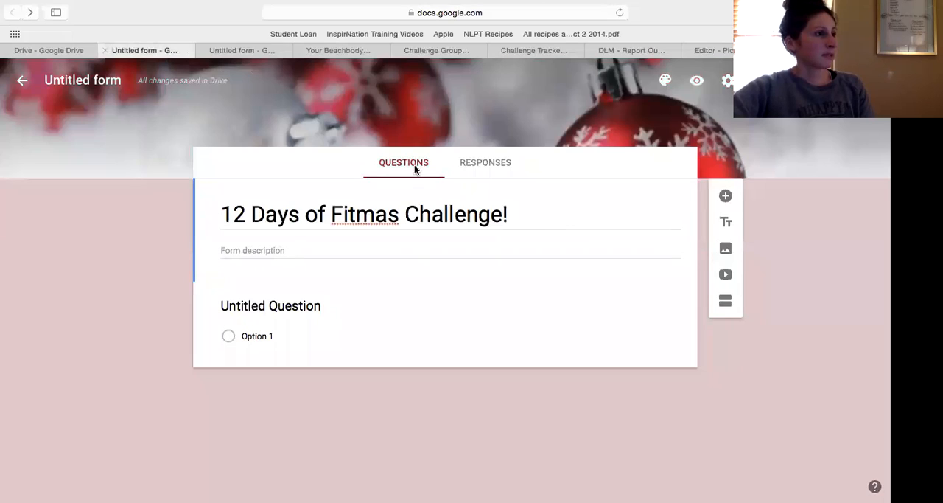
pyautogui.click(442, 213)
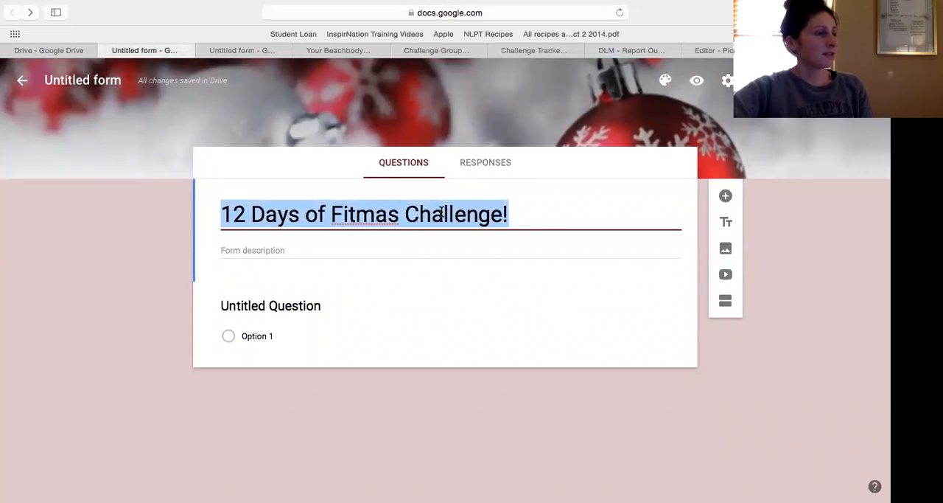
pyautogui.click(284, 214)
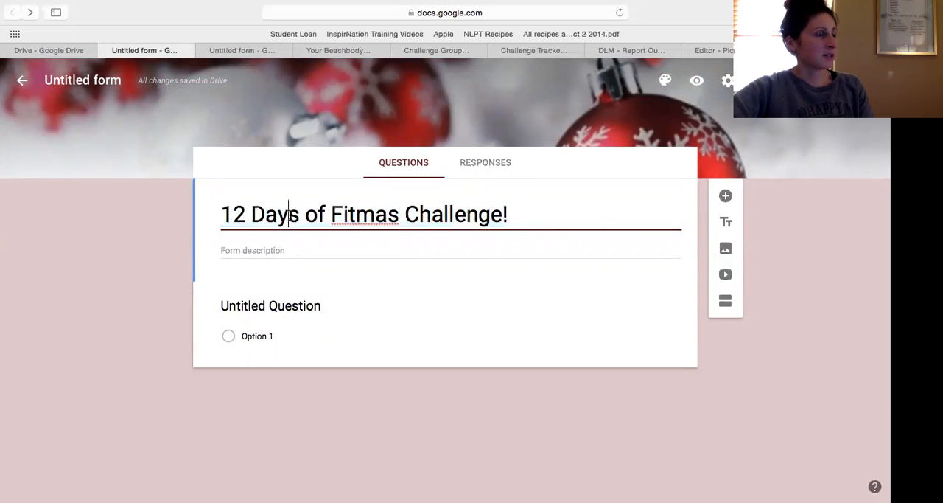
# Look at the option to upload a theme photo from the computer, and leave without choosing one.
pyautogui.click(667, 84)
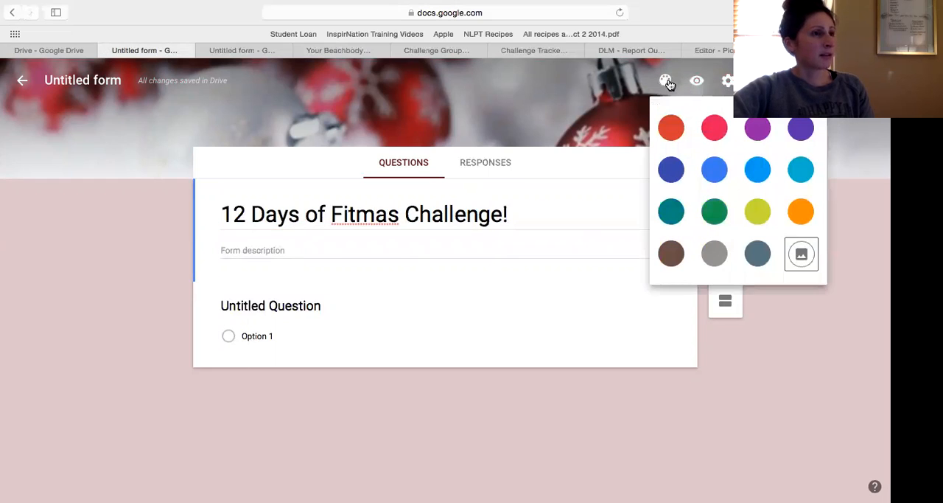
pyautogui.click(805, 251)
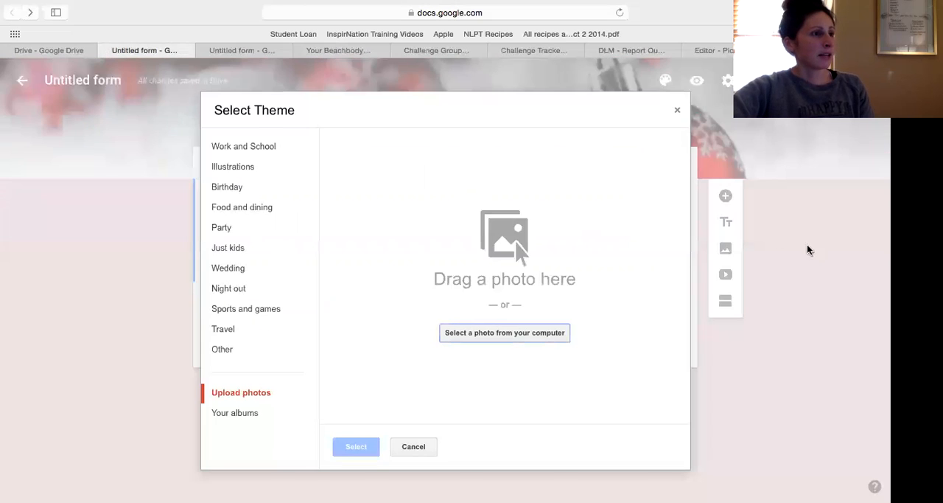
pyautogui.click(567, 335)
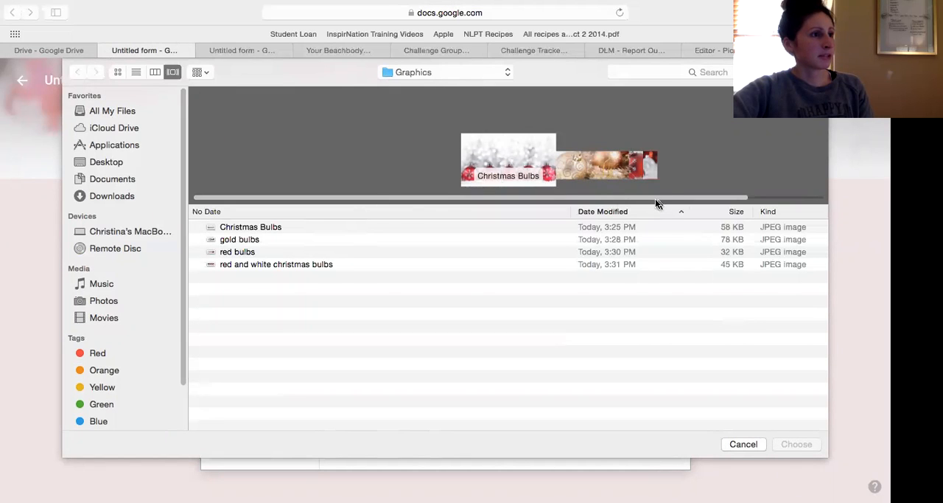
pyautogui.click(752, 442)
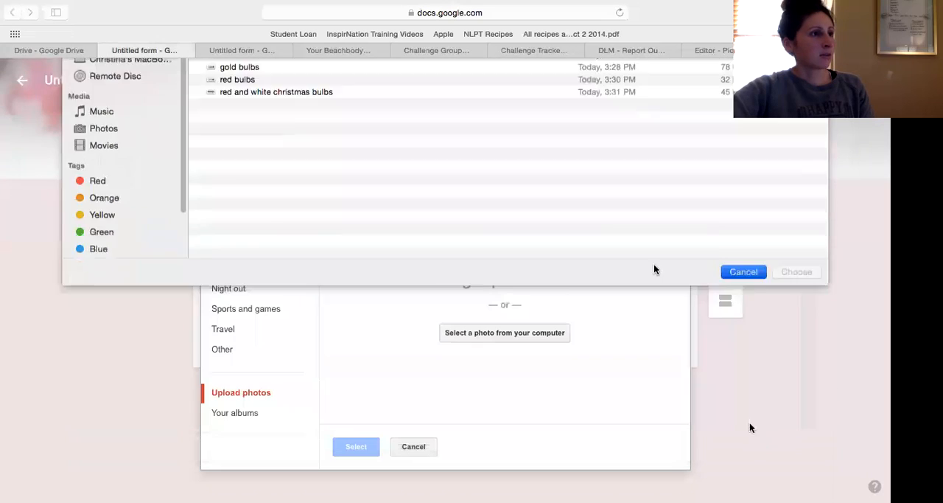
pyautogui.click(677, 111)
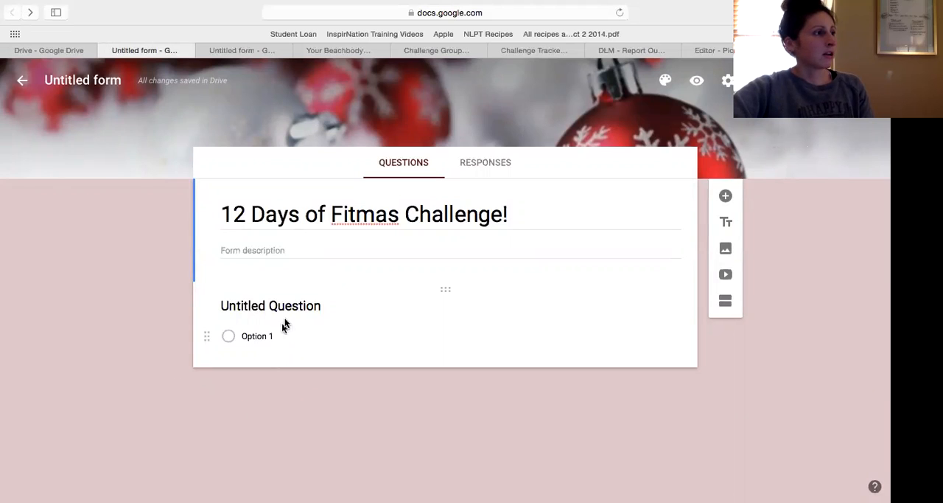
# Enter "Welcome to the 12 Days of Fitmas Free Group!" as the form description.
pyautogui.click(293, 248)
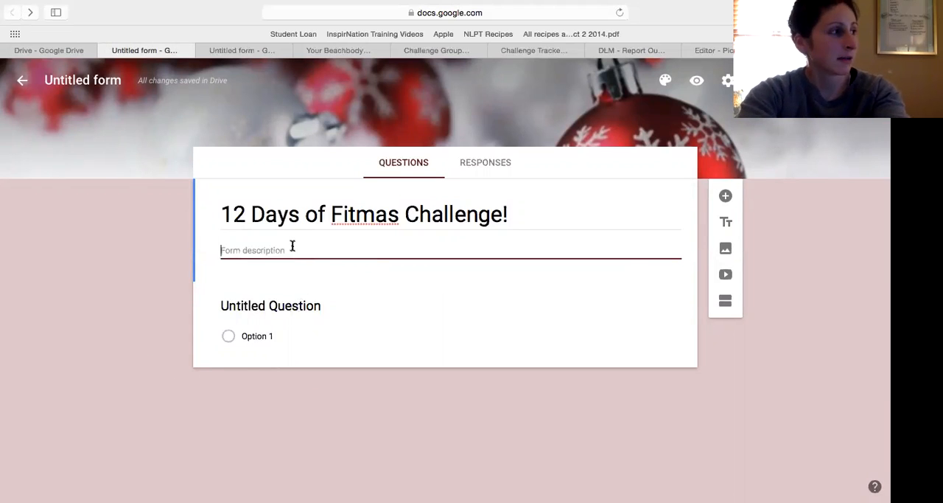
pyautogui.write('W')
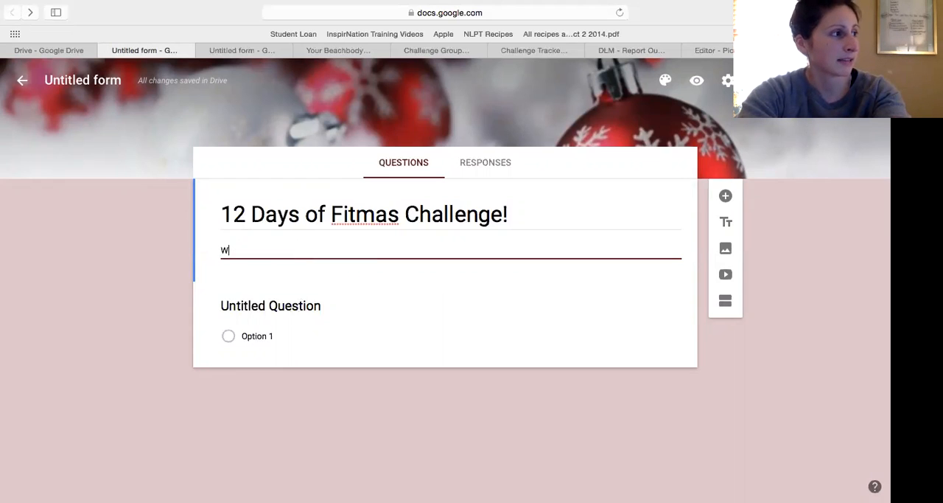
pyautogui.write('elcome to the 12 ')
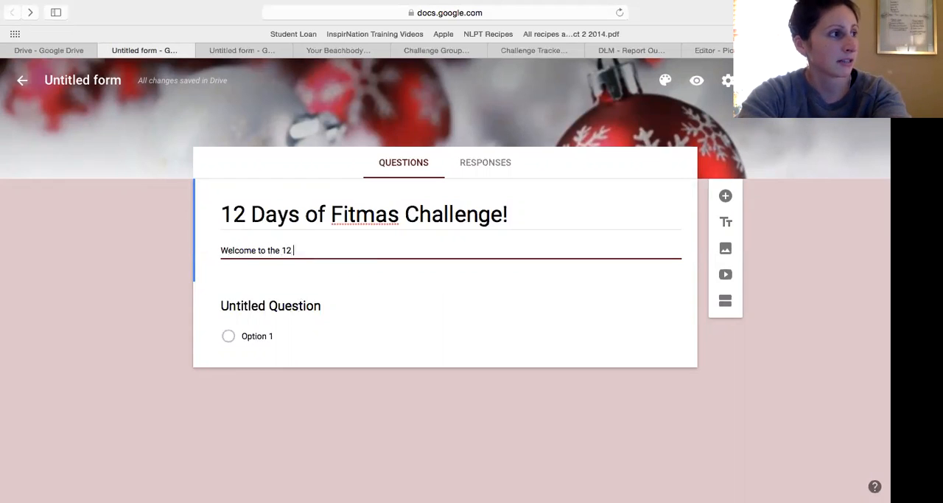
pyautogui.write('Dy')
pyautogui.write('ys of Fitmas')
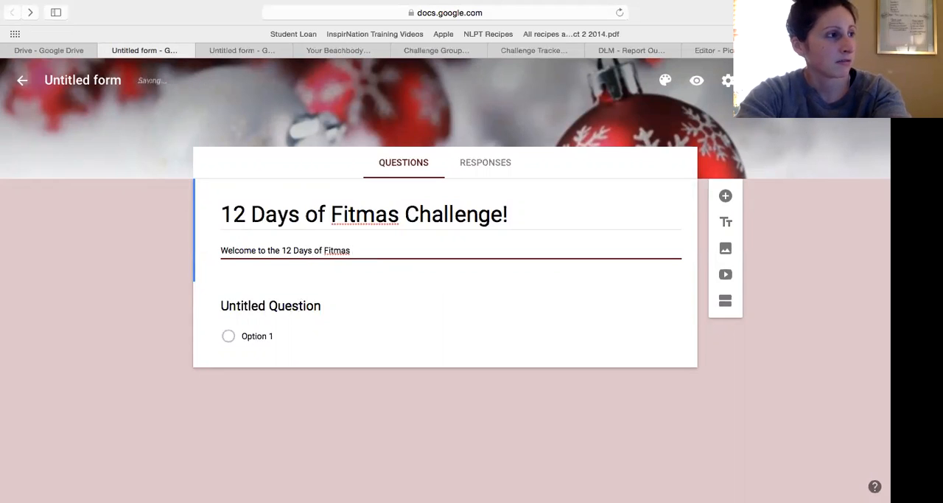
pyautogui.write(' Free Gruoup!')
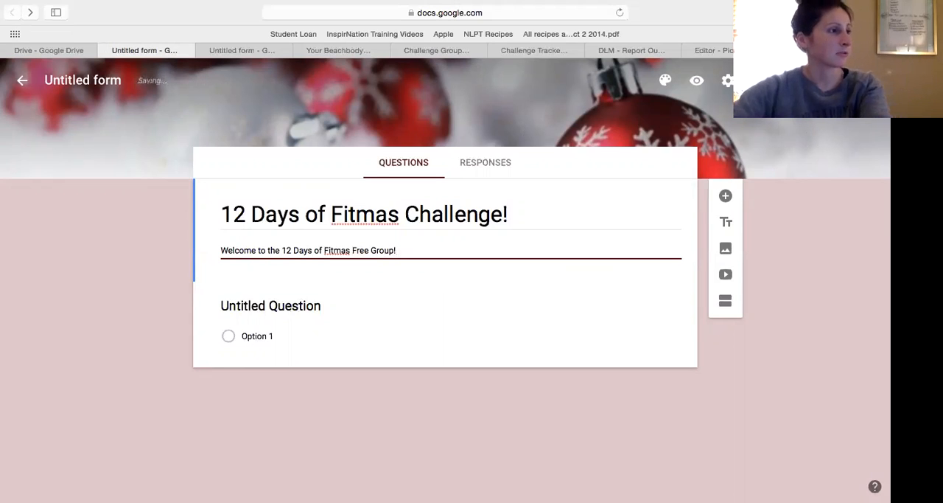
# Replace the untitled question's text with "Name:".
pyautogui.click(394, 288)
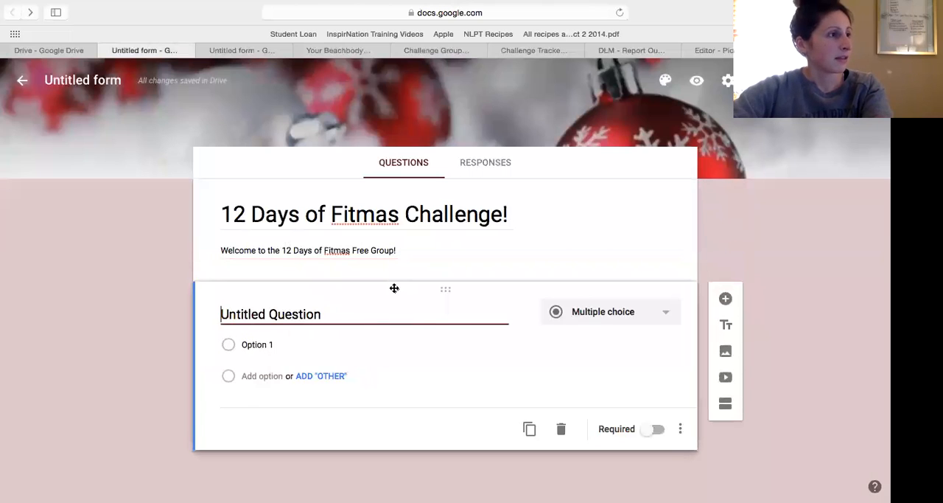
pyautogui.click(323, 316)
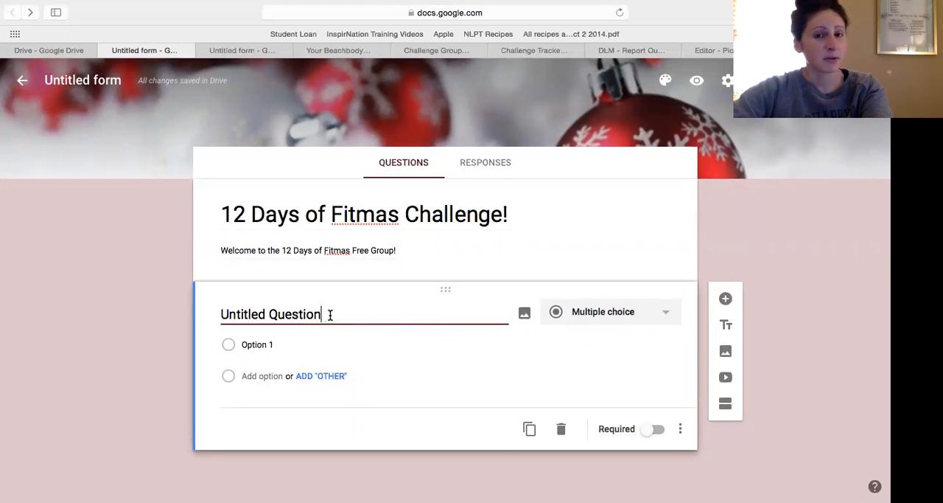
pyautogui.moveTo(330, 314); pyautogui.dragTo(219, 313)
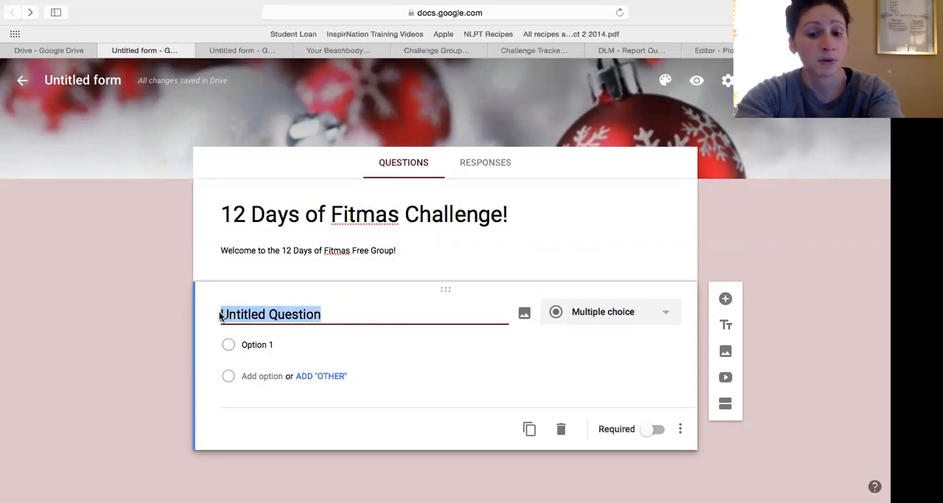
pyautogui.write('Name')
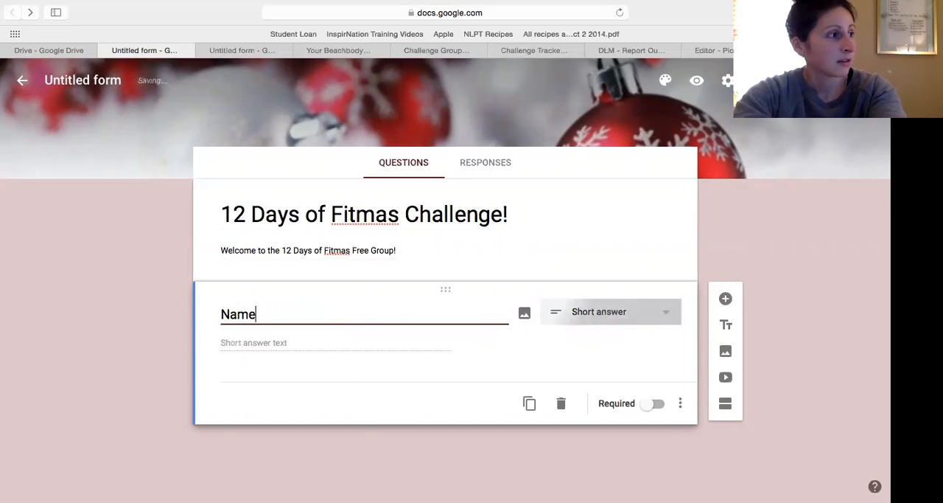
pyautogui.write(':')
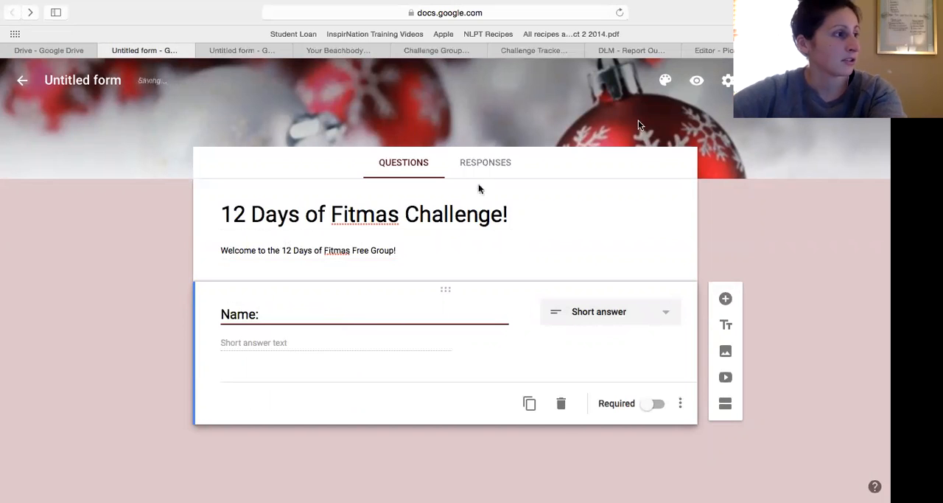
# Review the answer types available for the Name question, keeping it as Short answer.
pyautogui.click(642, 317)
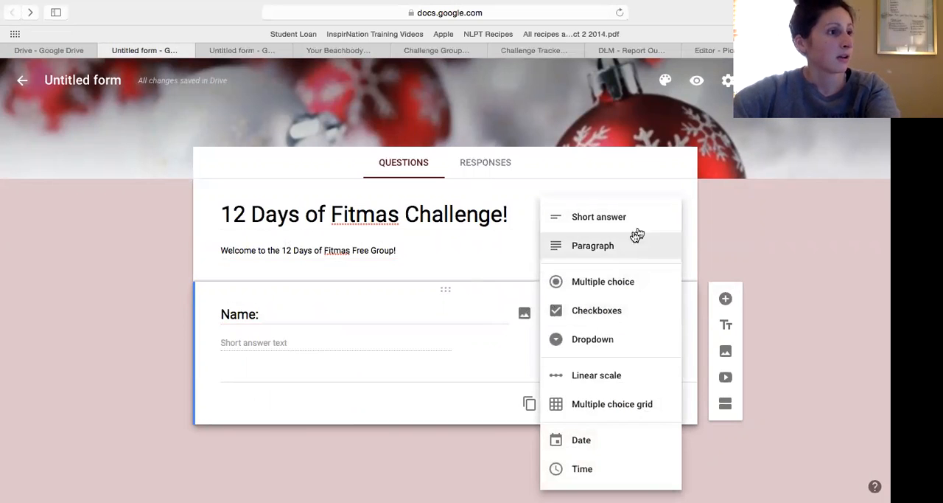
pyautogui.click(457, 342)
pyautogui.click(267, 317)
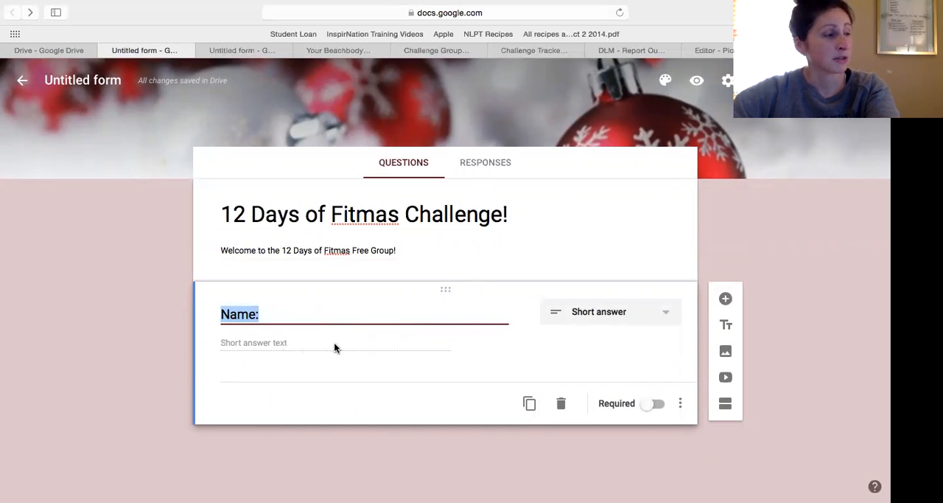
pyautogui.click(650, 317)
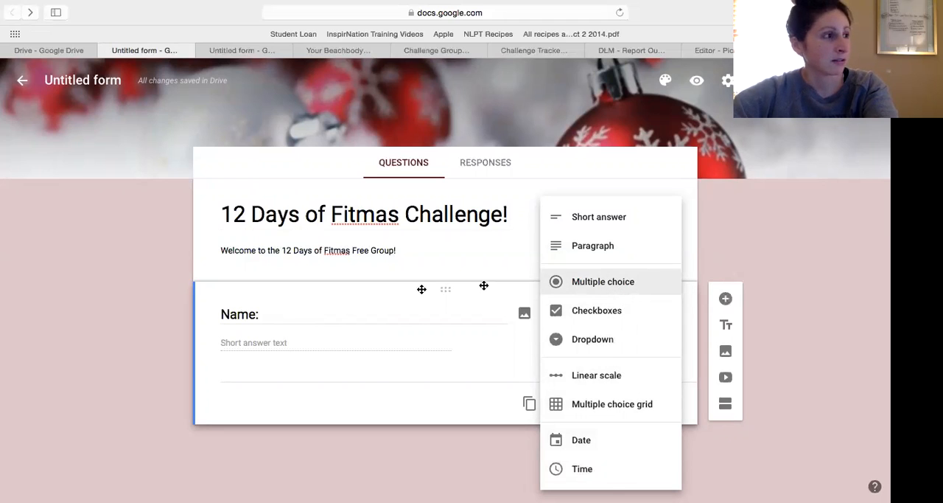
pyautogui.click(271, 320)
pyautogui.click(389, 340)
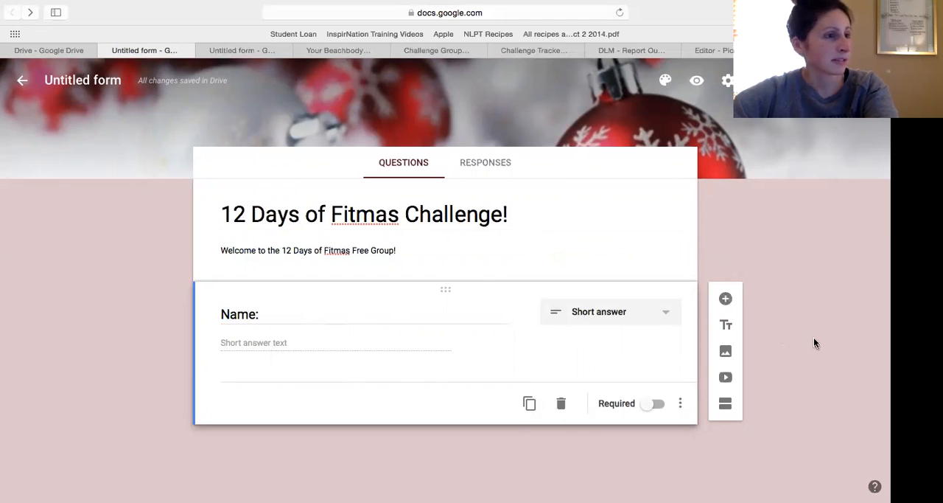
# Add a question reading "What do you struggle with most during the holiday season with your health and fitness?".
pyautogui.click(726, 299)
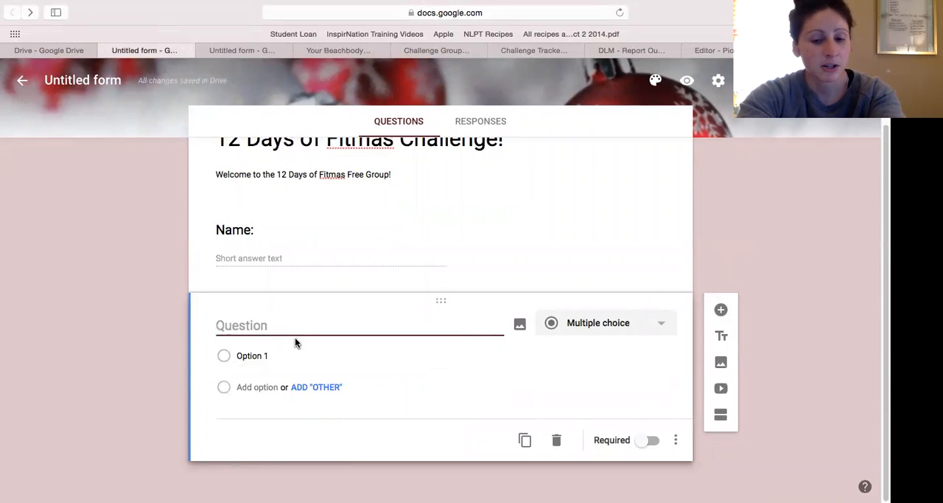
pyautogui.write('What dod you')
pyautogui.press('BackSpace')
pyautogui.press('BackSpace')
pyautogui.press('BackSpace')
pyautogui.press('BackSpace')
pyautogui.write('you struggle it')
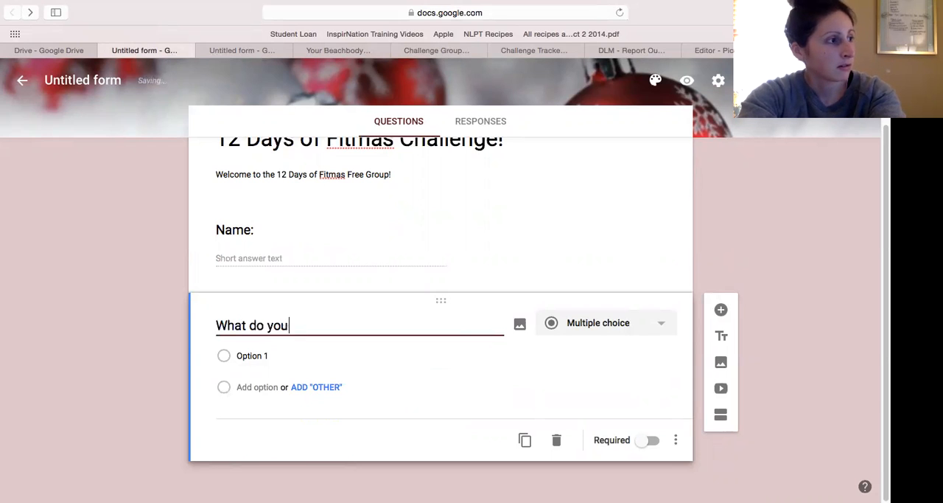
pyautogui.press('BackSpace')
pyautogui.press('BackSpace')
pyautogui.write('wit')
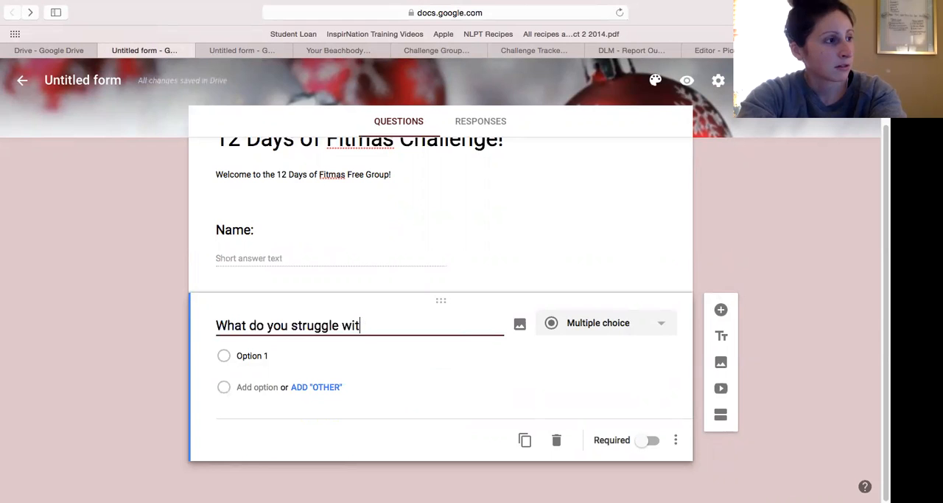
pyautogui.write('h most during the holiday season with ')
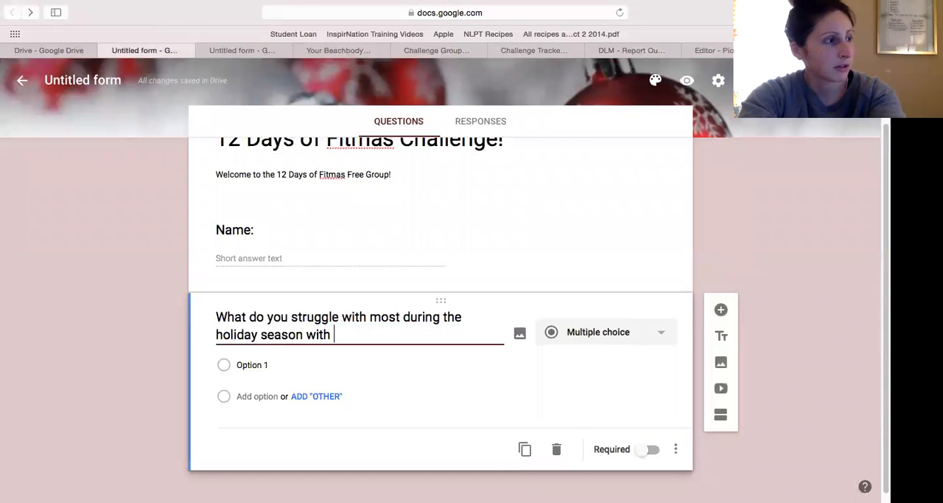
pyautogui.write('your health and fitness')
pyautogui.write('?')
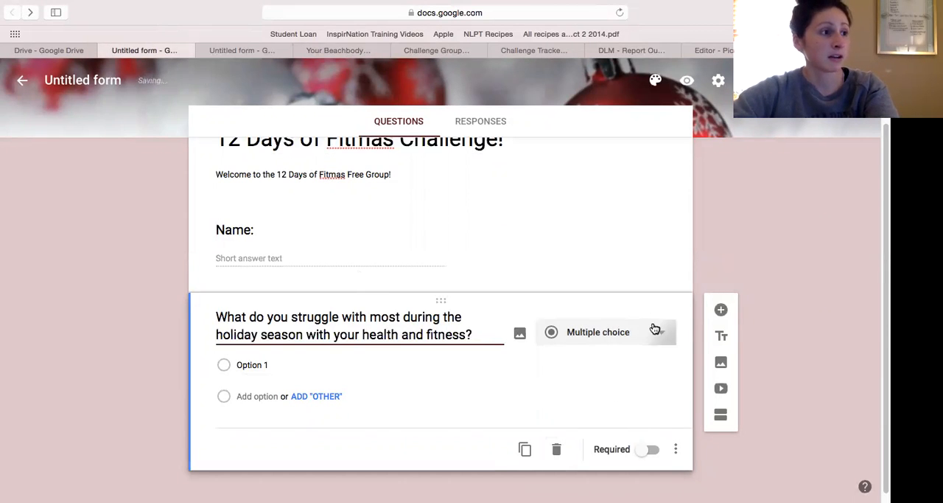
# Set the holiday season struggle question to a Paragraph answer and make it required.
pyautogui.click(655, 331)
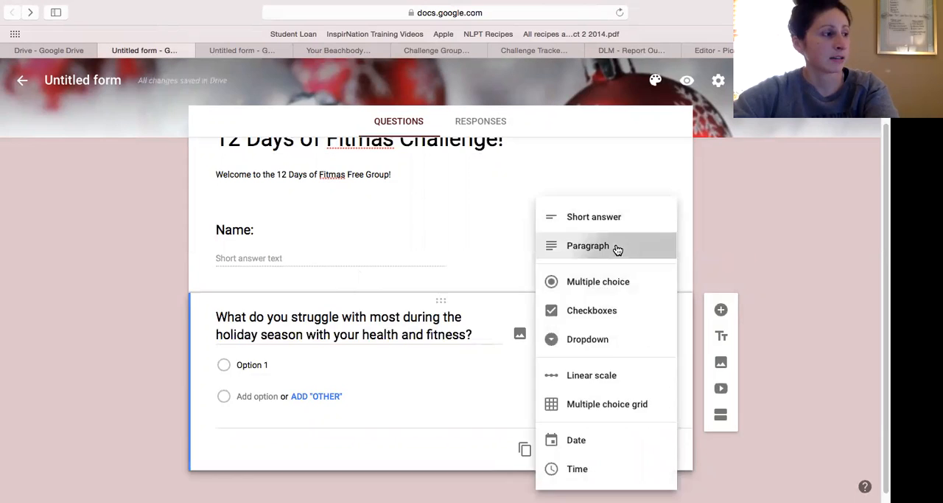
pyautogui.click(617, 247)
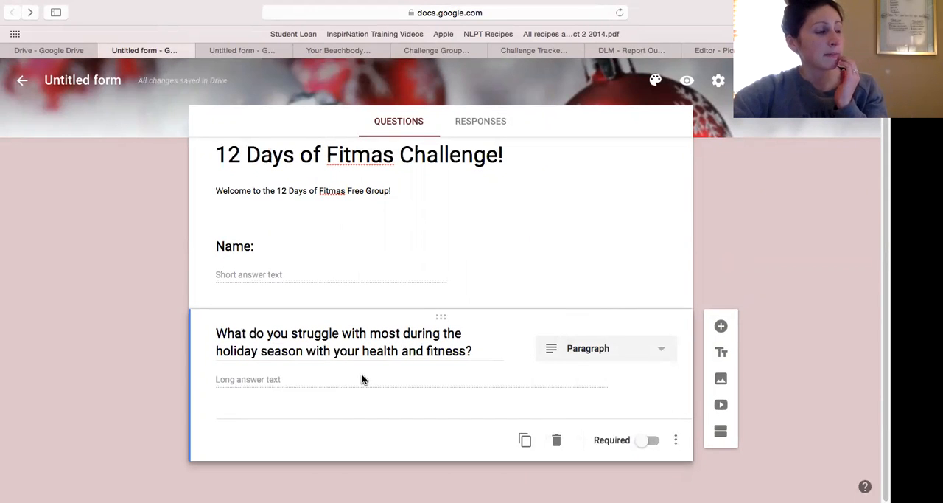
pyautogui.click(649, 442)
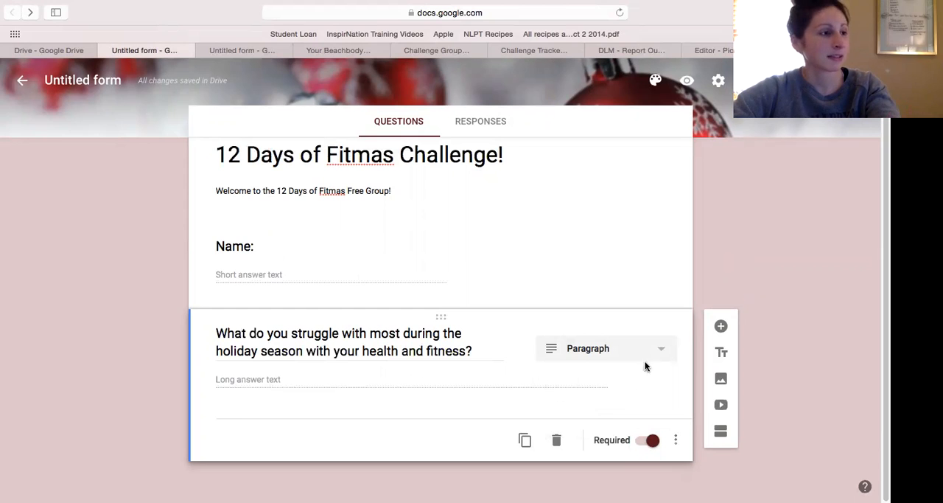
# Add a new question reading "What is your favorite holiday treat?".
pyautogui.click(722, 326)
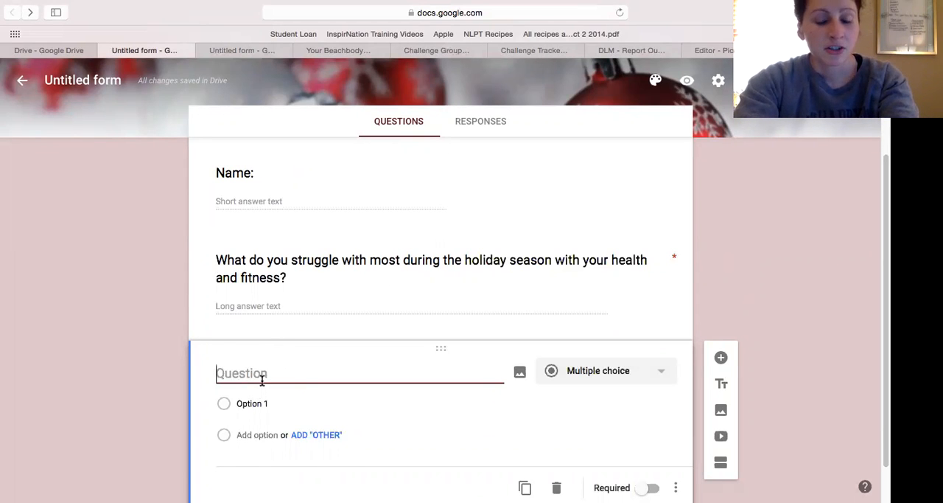
pyautogui.write('What is your fac')
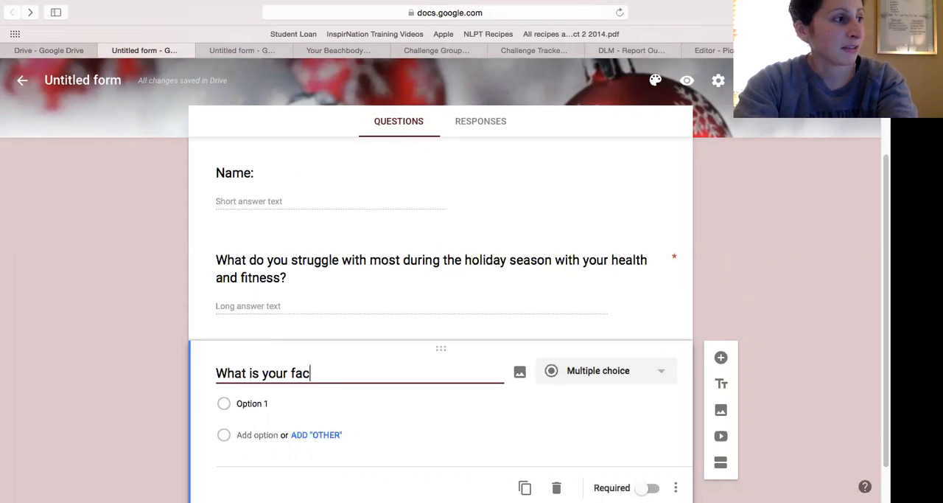
pyautogui.press('BackSpace')
pyautogui.write('vorite holiday treat?')
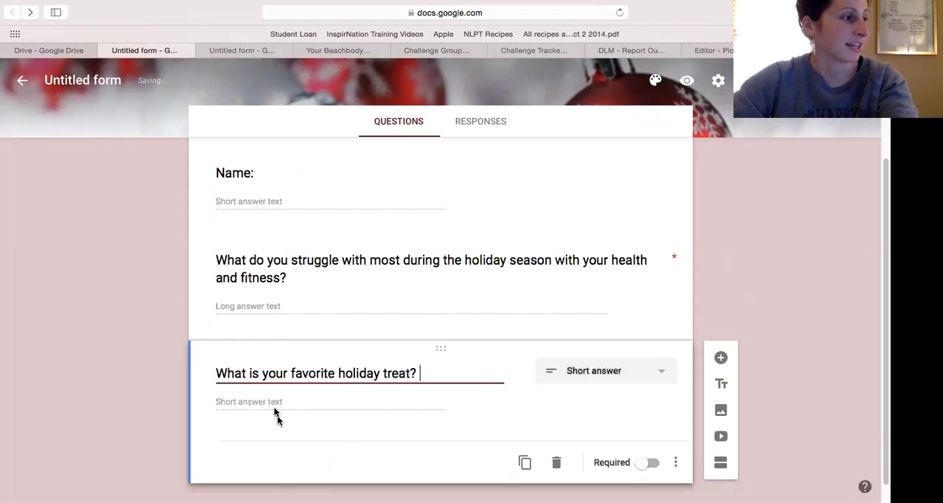
# Make the holiday treat question multiple choice with the options Cookies, Chocolate and Cake.
pyautogui.click(609, 371)
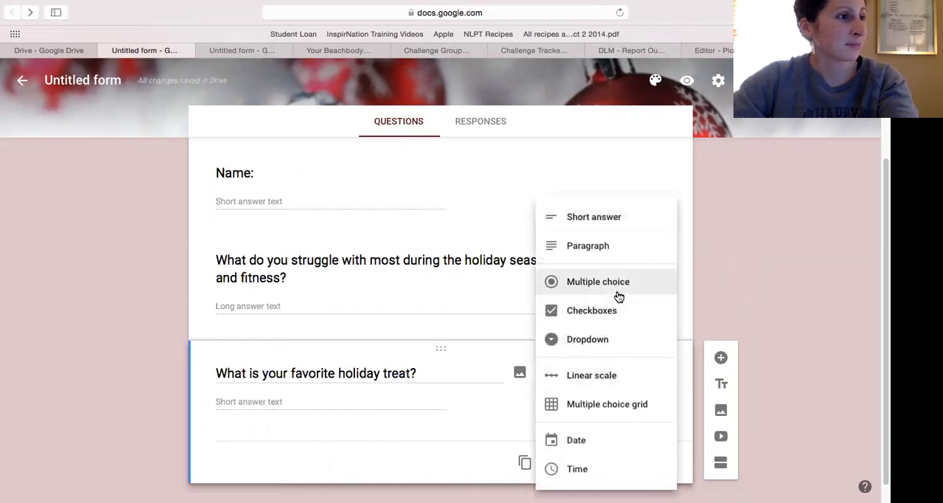
pyautogui.click(616, 292)
pyautogui.click(283, 401)
pyautogui.write('Cookies')
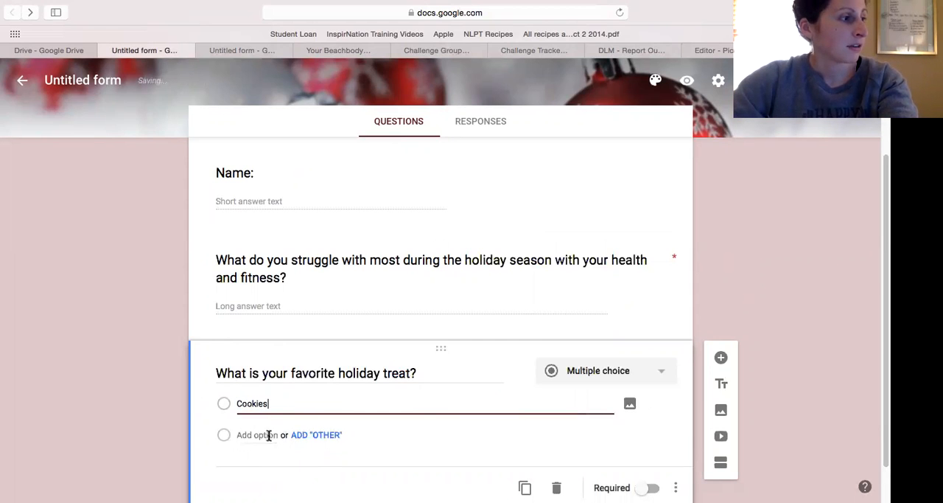
pyautogui.click(269, 434)
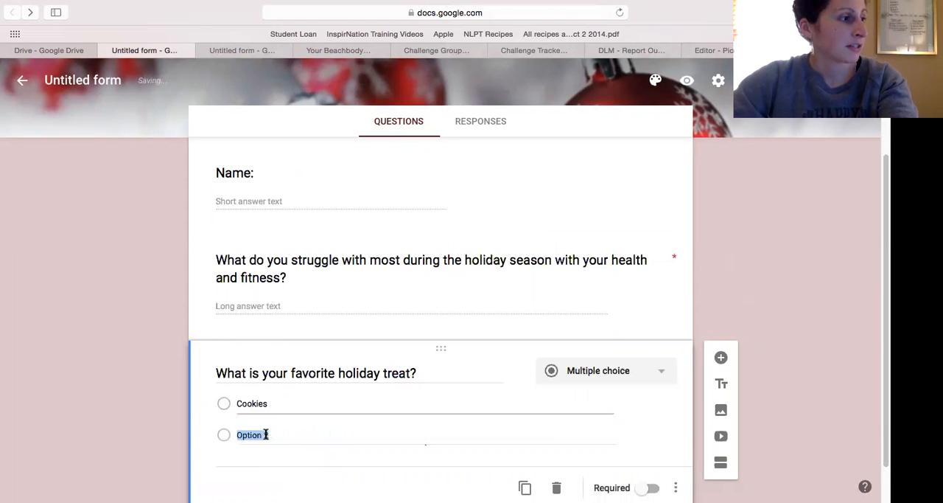
pyautogui.write('Chocolate')
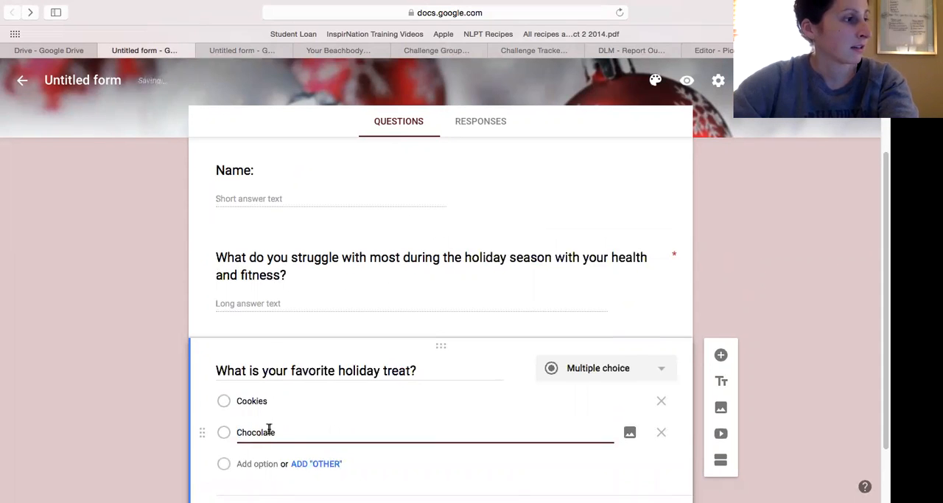
pyautogui.scroll(-1, 267, 435)
pyautogui.click(262, 444)
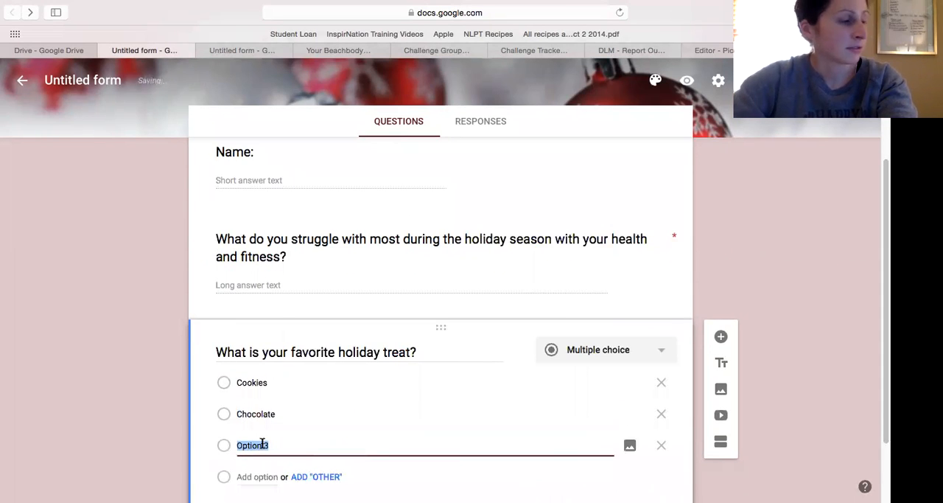
pyautogui.write('C')
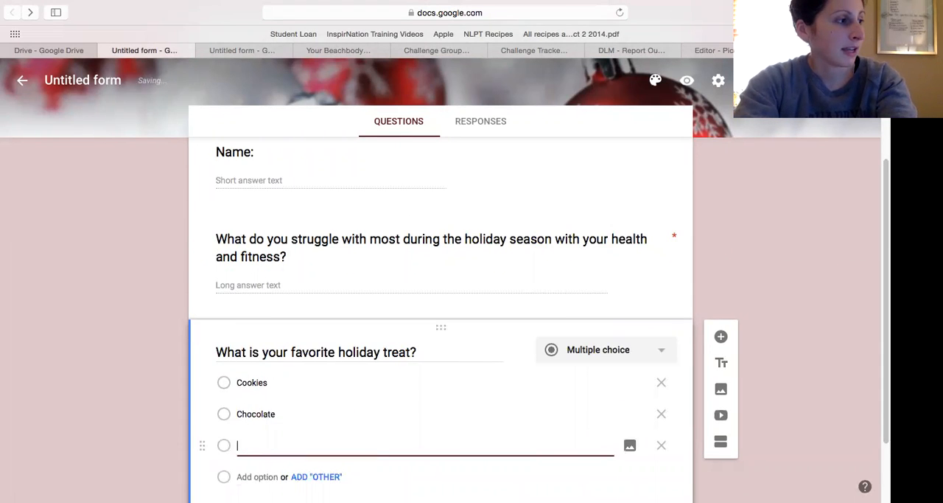
pyautogui.write('ake')
# Add an "Other" option to the holiday treat question's choices.
pyautogui.scroll(-1, 292, 410)
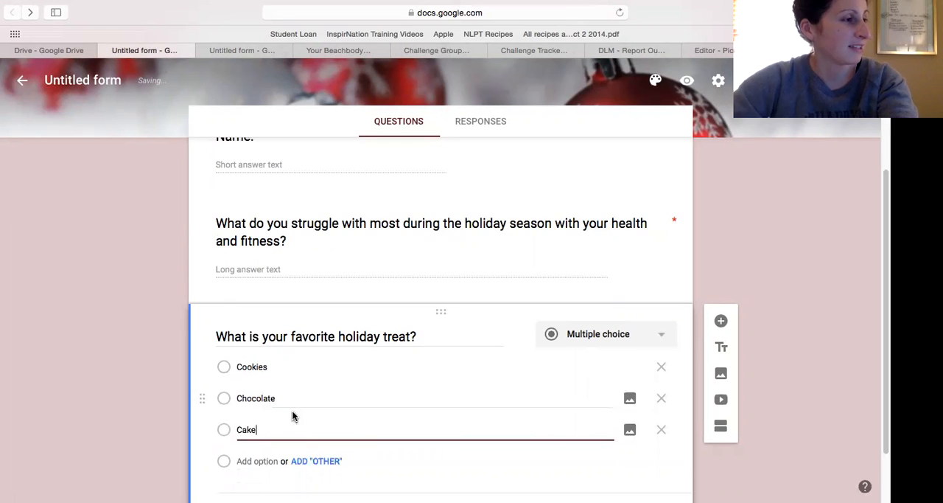
pyautogui.click(329, 462)
pyautogui.scroll(-2, 240, 398)
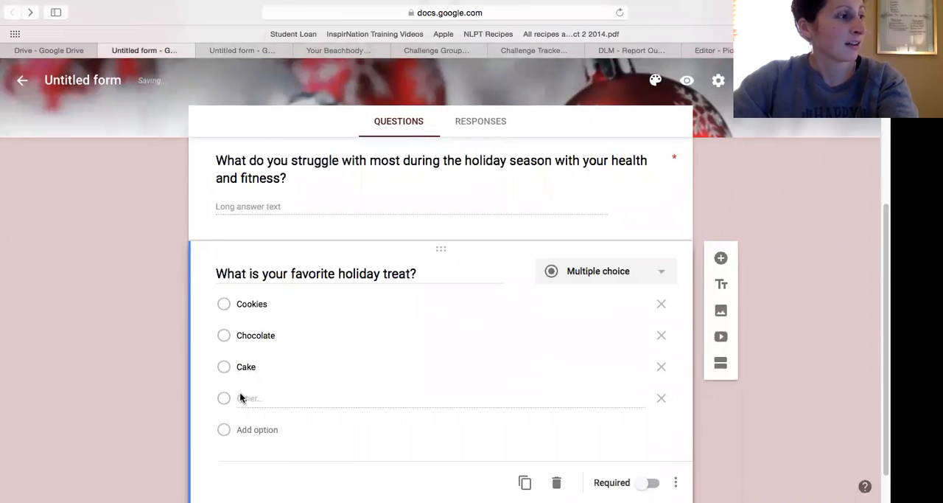
pyautogui.moveTo(248, 400); pyautogui.dragTo(260, 398)
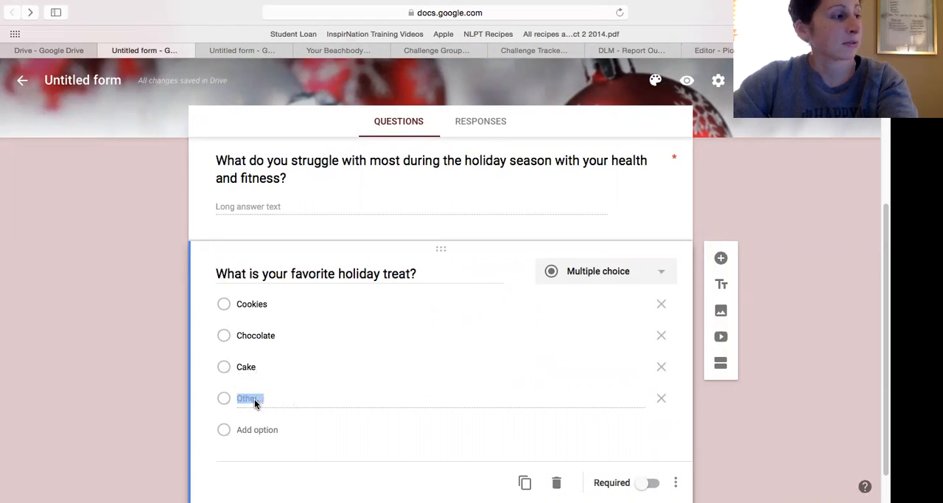
pyautogui.click(226, 400)
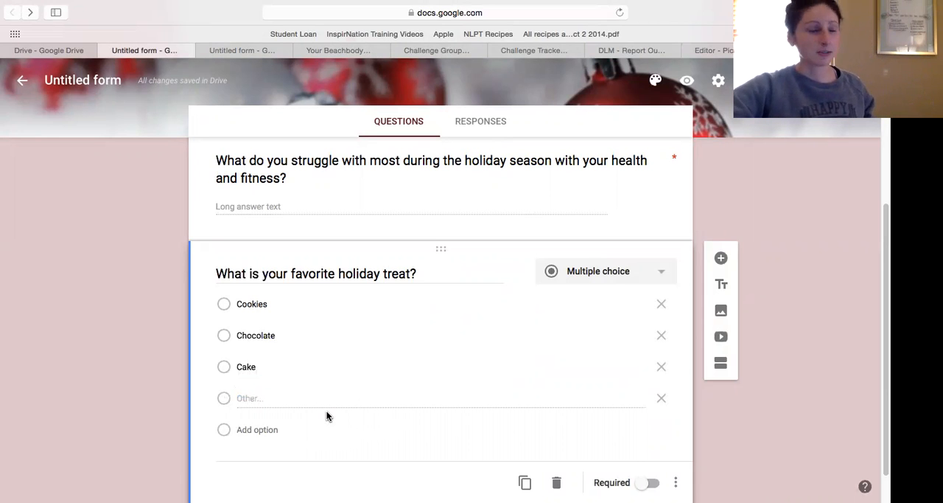
# Try the holiday treat question as Checkboxes and as a Dropdown.
pyautogui.scroll(-2, 457, 306)
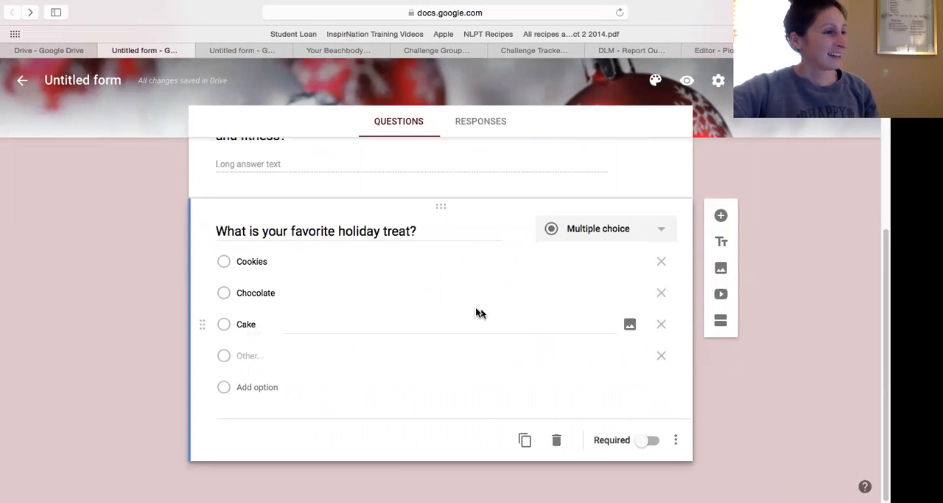
pyautogui.scroll(8, 655, 299)
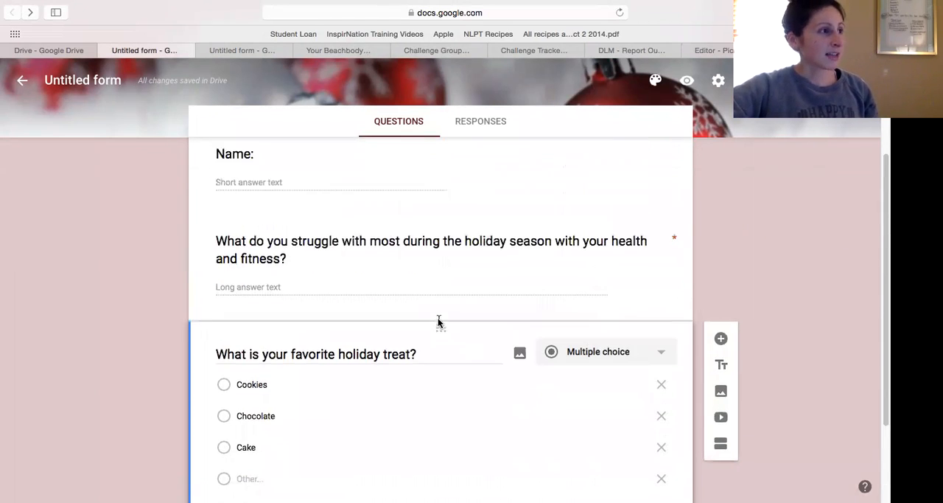
pyautogui.scroll(-3, 468, 307)
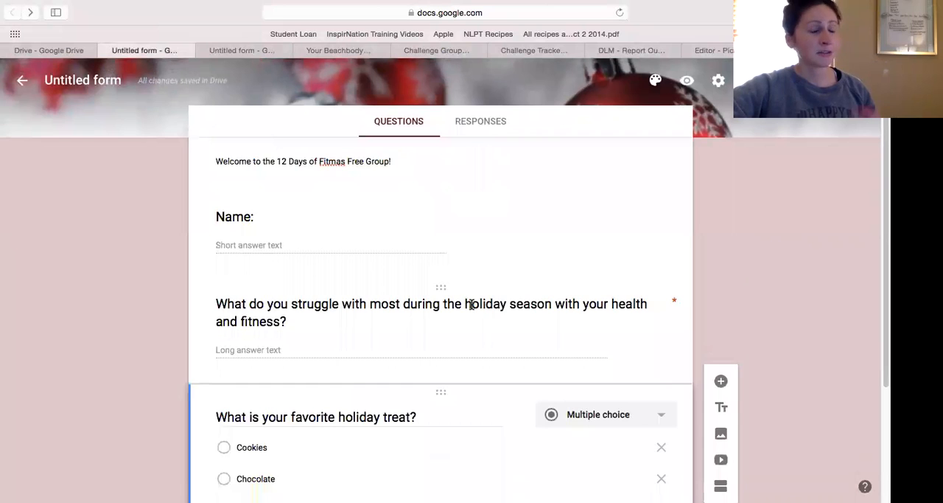
pyautogui.scroll(-4, 508, 302)
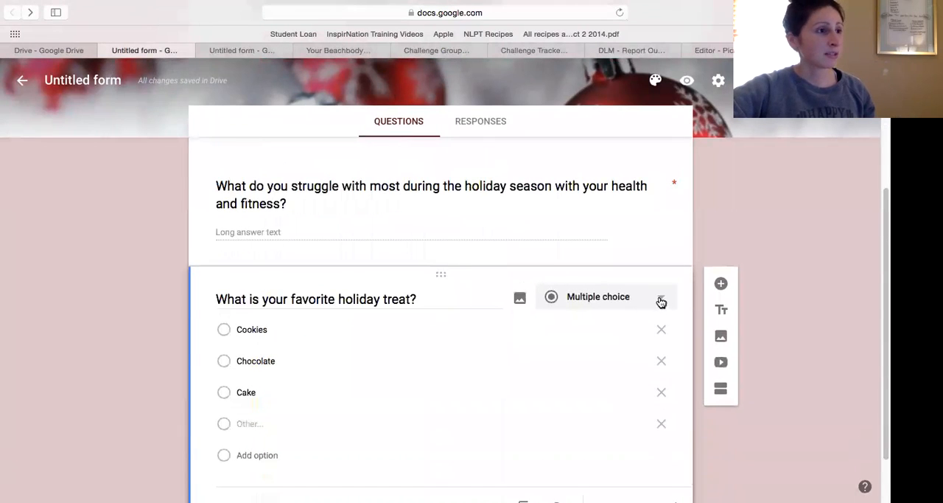
pyautogui.click(659, 302)
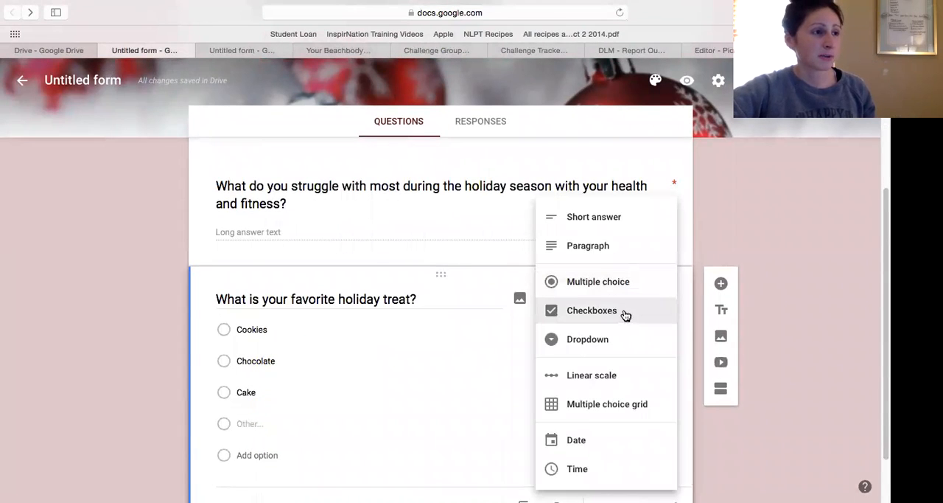
pyautogui.click(625, 310)
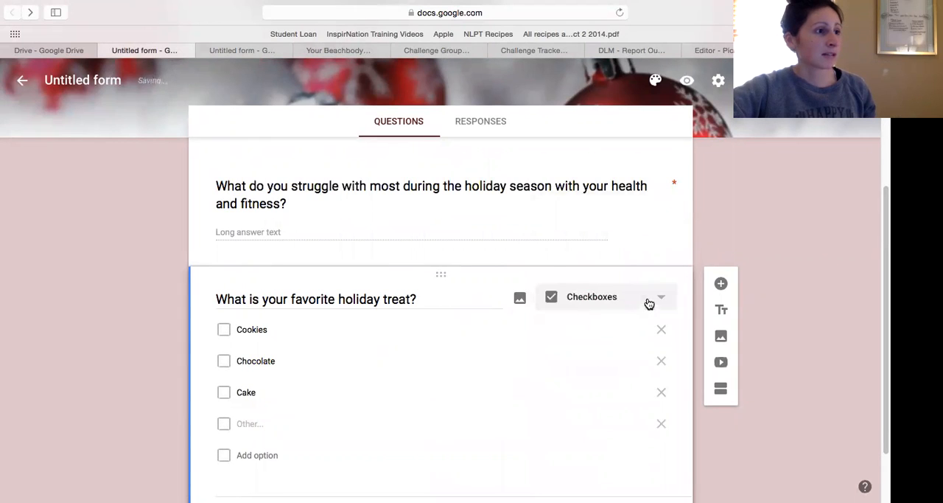
pyautogui.click(646, 301)
pyautogui.click(634, 324)
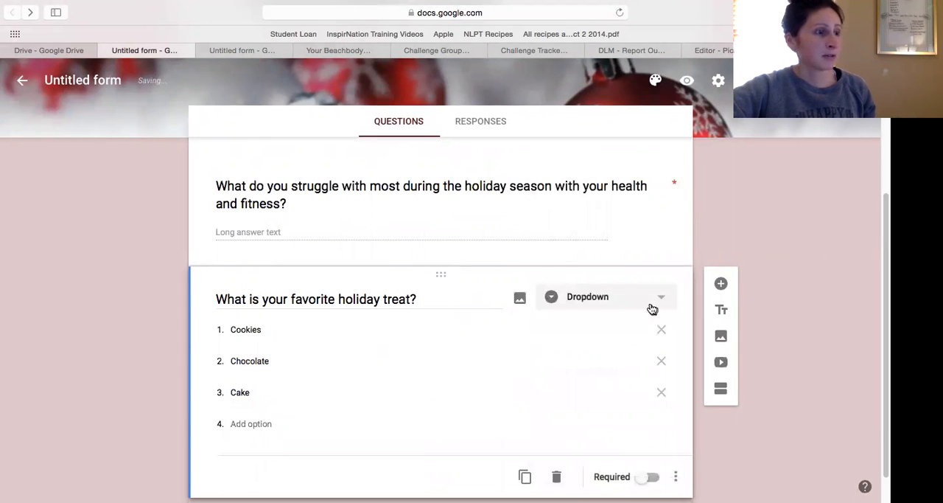
# Change the holiday treat question to a linear scale running from 1 to 10.
pyautogui.click(652, 308)
pyautogui.click(620, 334)
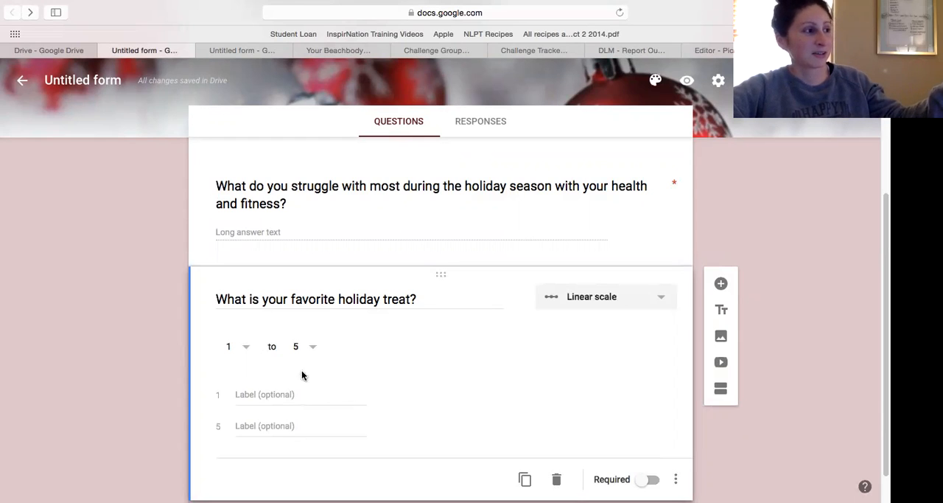
pyautogui.click(254, 351)
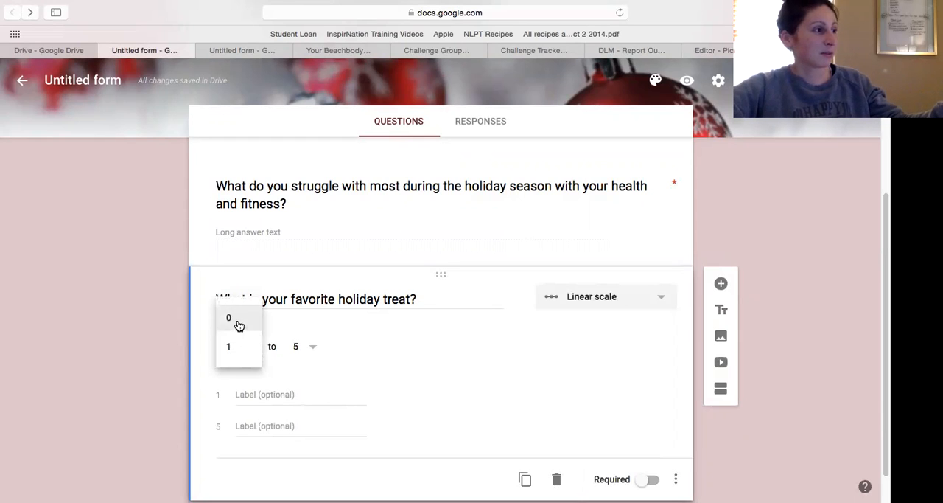
pyautogui.click(238, 324)
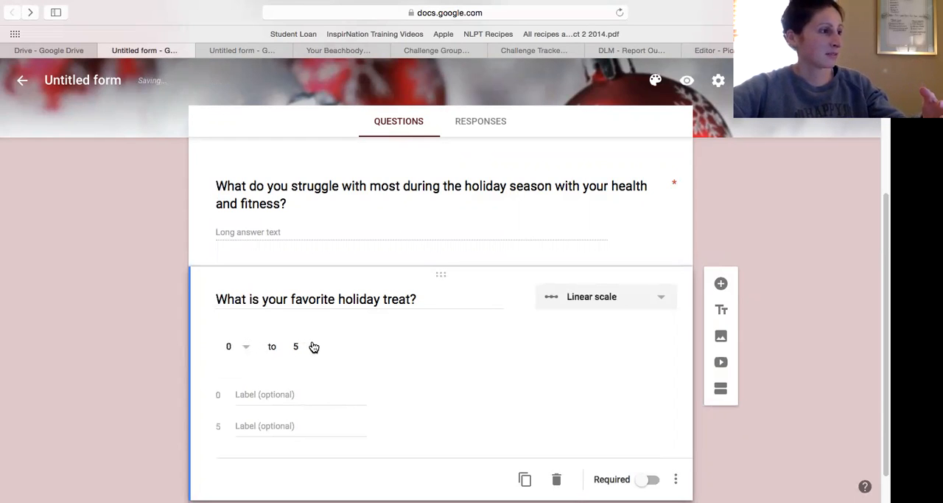
pyautogui.click(248, 349)
pyautogui.click(244, 372)
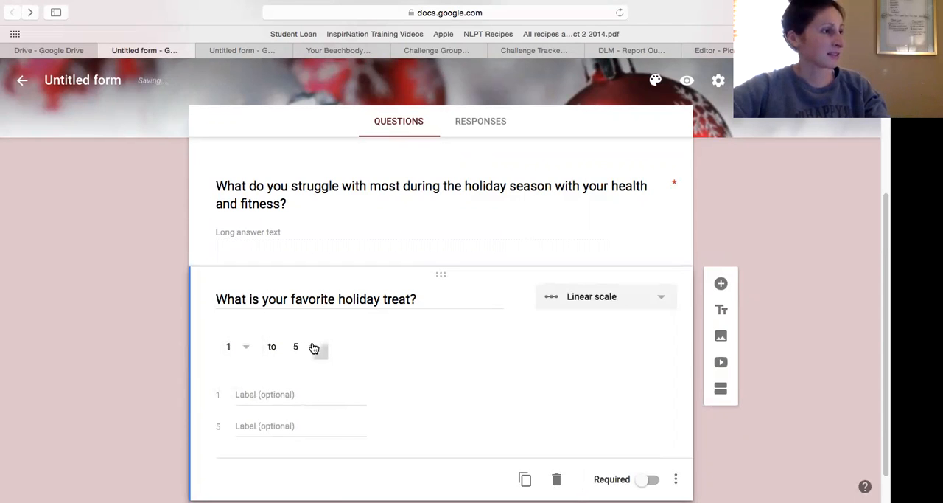
pyautogui.click(316, 349)
pyautogui.click(312, 467)
# Label the scale's low end "Not exicted" and its high end "super excited!".
pyautogui.click(252, 392)
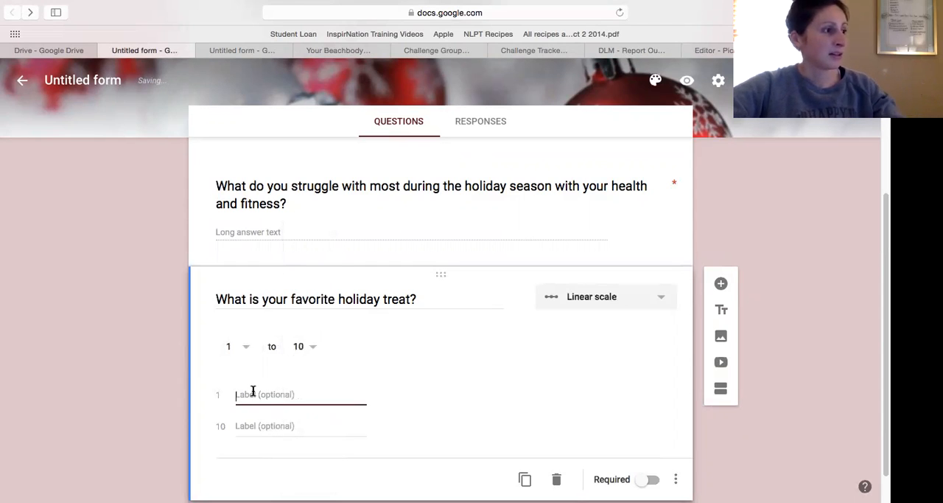
pyautogui.write('Not exicted')
pyautogui.press('Tab')
pyautogui.write('super exc')
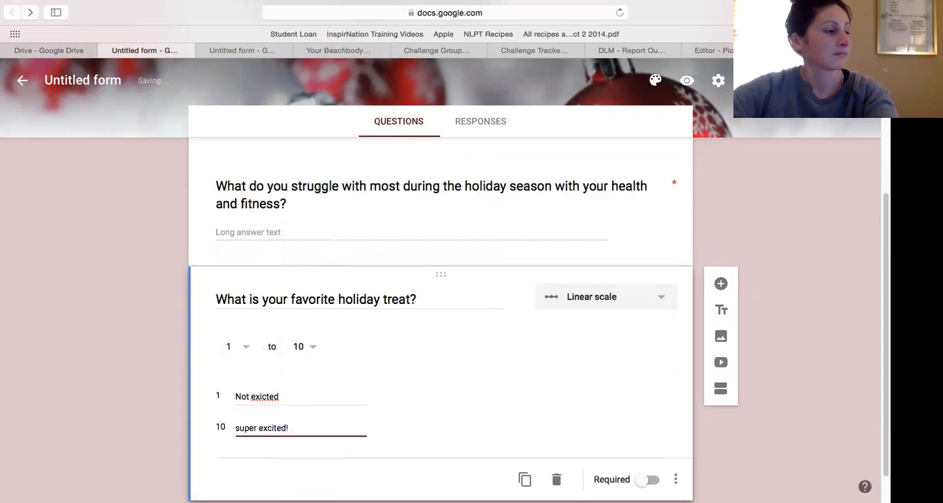
pyautogui.click(535, 371)
pyautogui.scroll(-1, 535, 412)
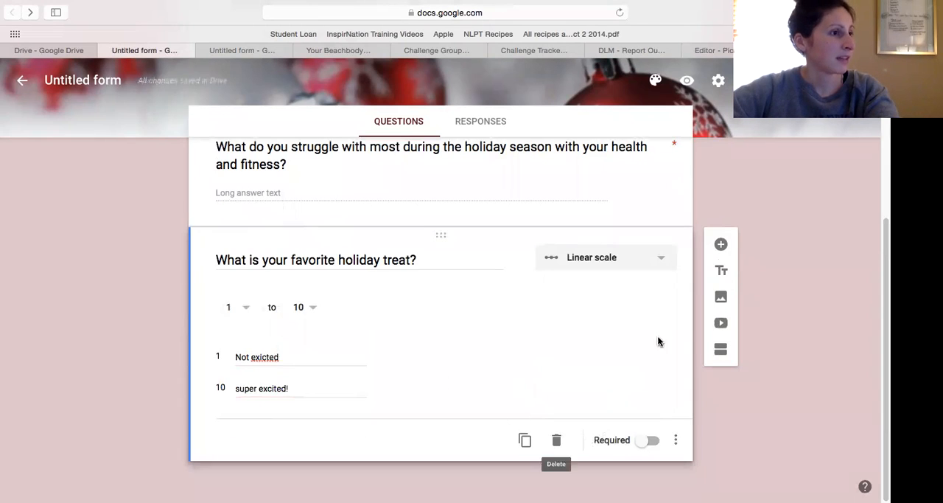
# Add a blank question below the holiday treat scale and view how the scale is laid out.
pyautogui.click(720, 244)
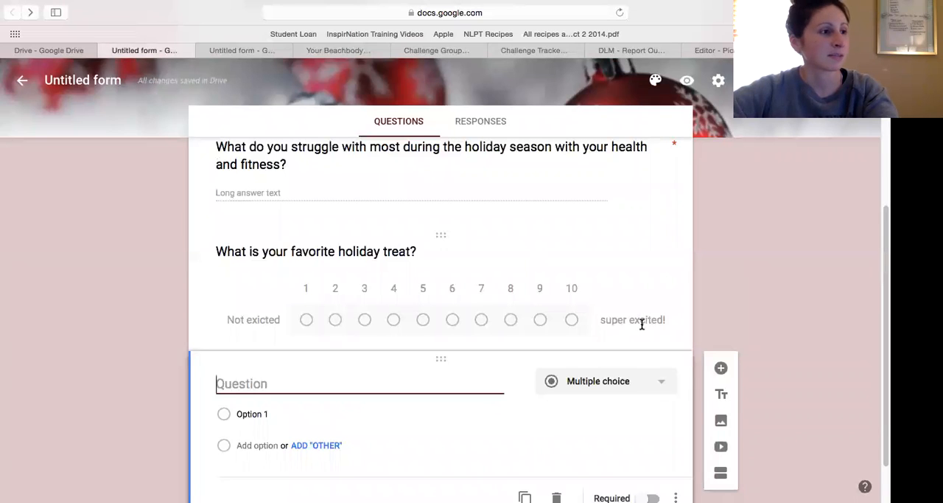
pyautogui.scroll(-2, 641, 325)
pyautogui.scroll(2, 642, 322)
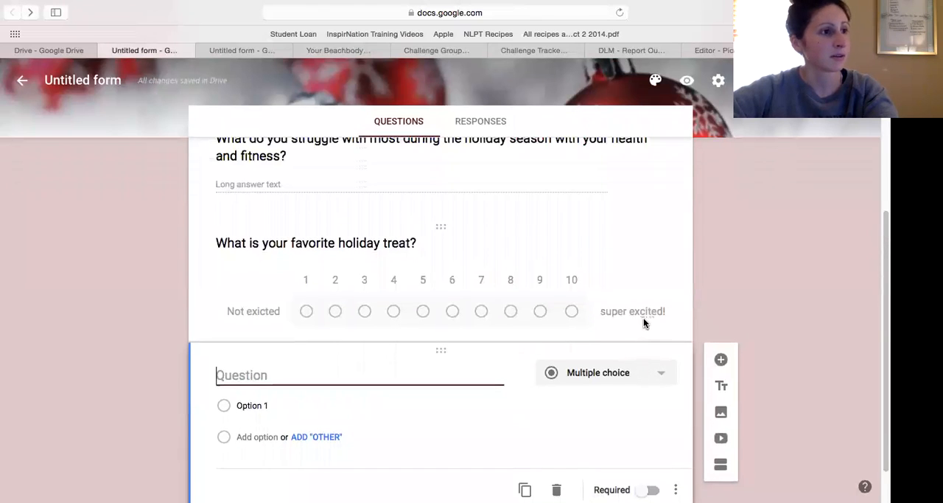
# Add a title and description block at the end of the form.
pyautogui.scroll(5, 643, 317)
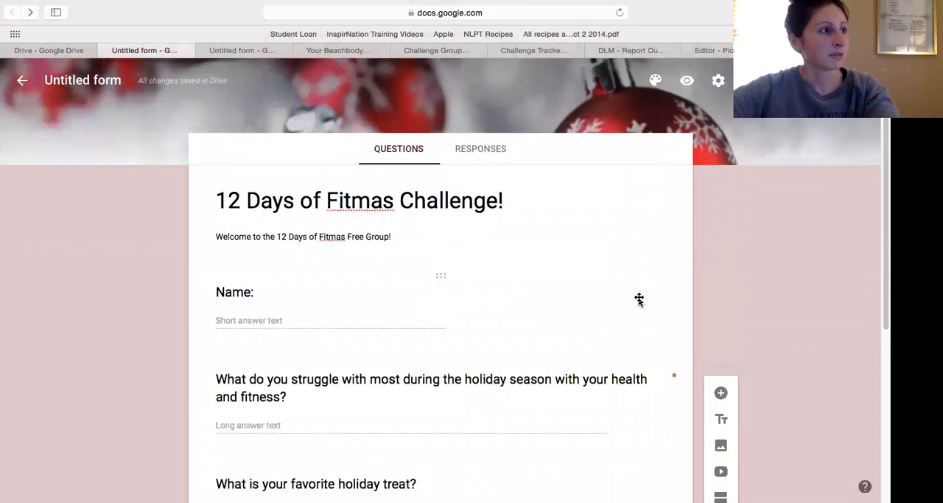
pyautogui.scroll(1, 649, 306)
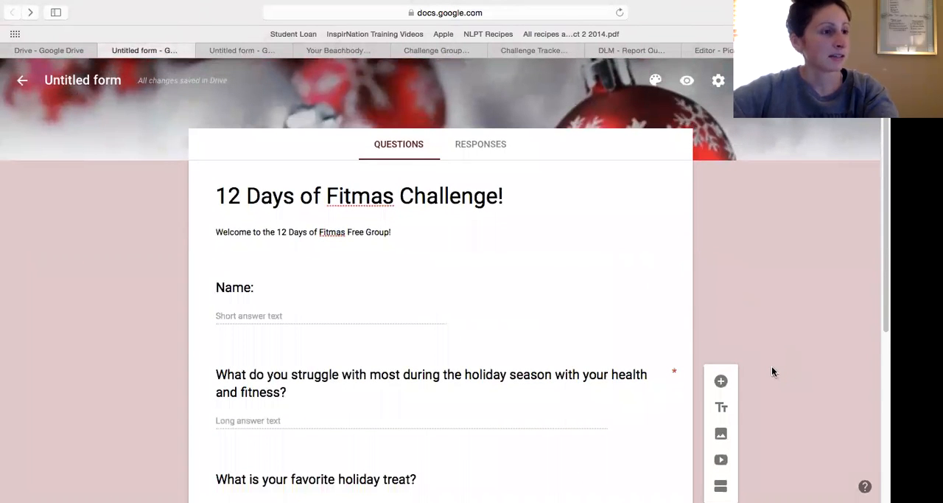
pyautogui.click(721, 409)
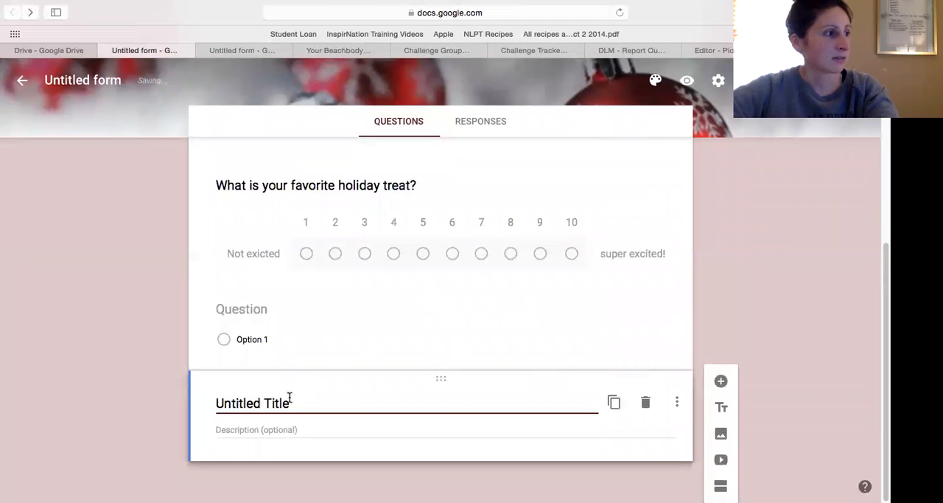
# Move the new title block above the Name question and title it "Personal Information".
pyautogui.moveTo(452, 380); pyautogui.dragTo(457, 208)
pyautogui.click(222, 235)
pyautogui.write('Personal Information')
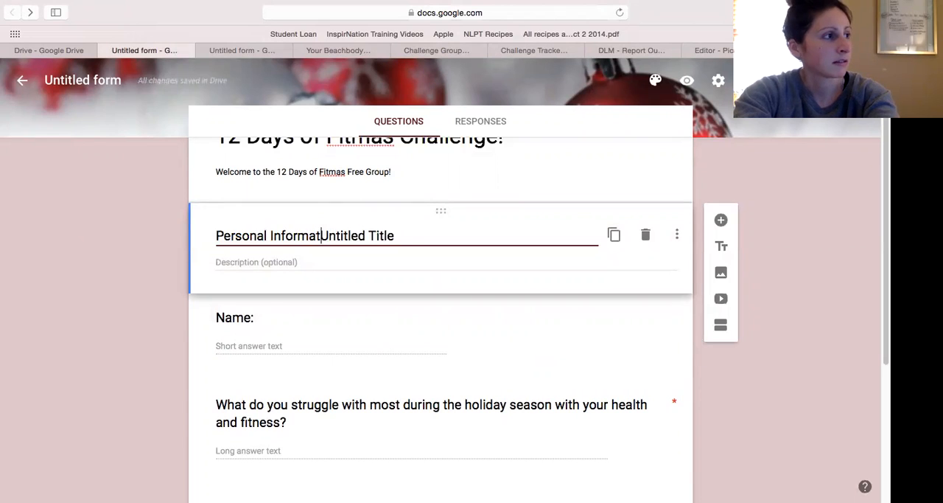
pyautogui.moveTo(416, 235); pyautogui.dragTo(341, 233)
pyautogui.press('BackSpace')
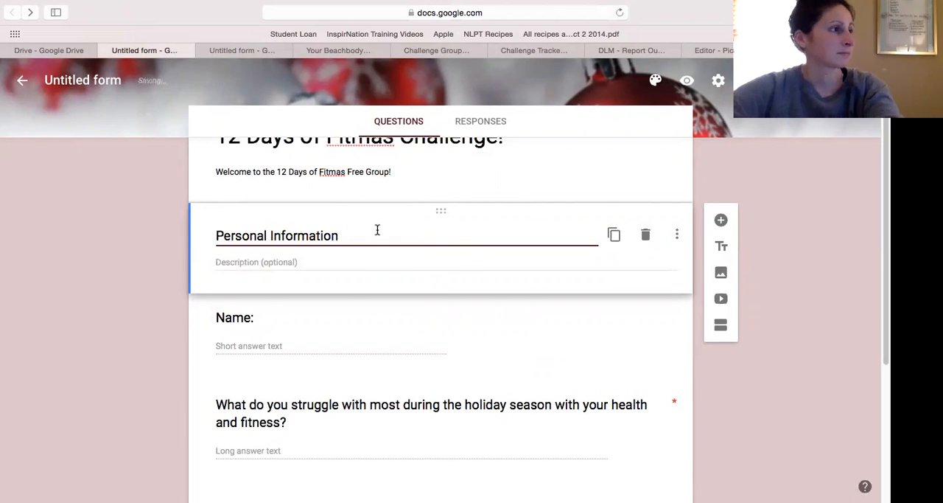
pyautogui.click(441, 227)
pyautogui.tripleClick(323, 244)
pyautogui.click(439, 231)
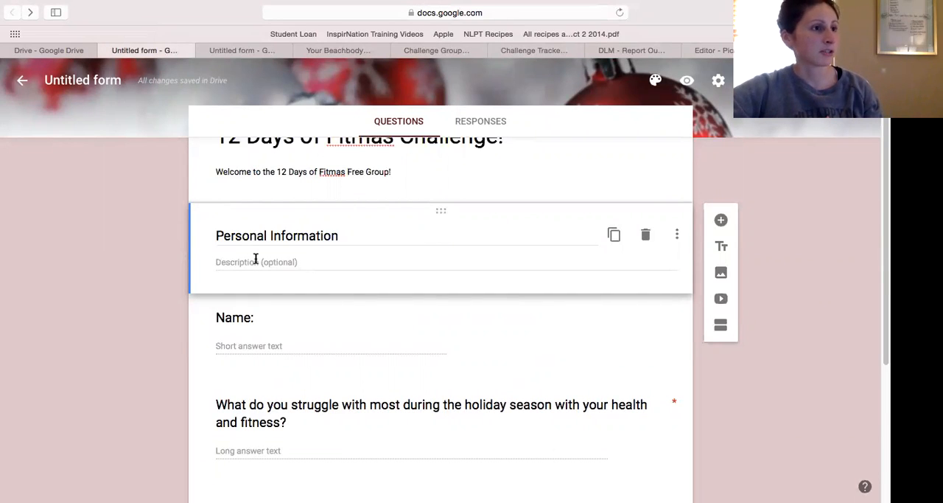
# View the options for inserting an image into the form and close them without adding one.
pyautogui.click(721, 279)
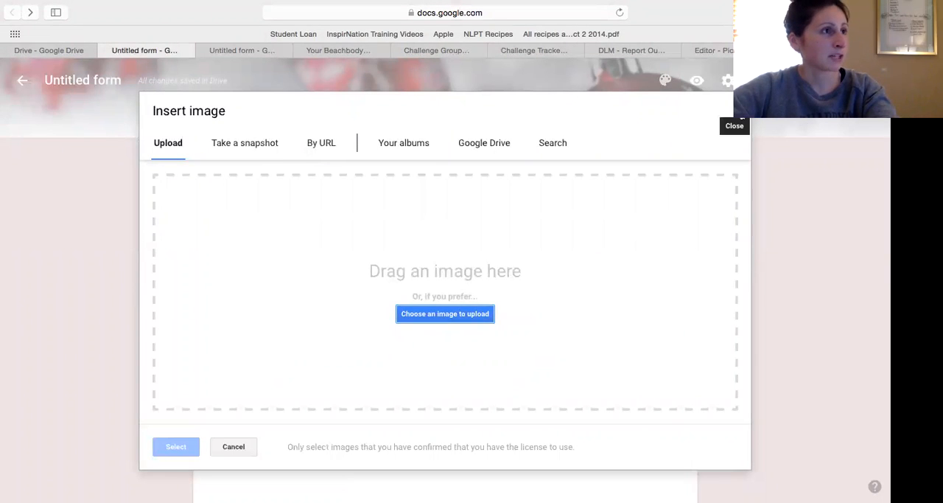
pyautogui.click(740, 103)
pyautogui.scroll(2, 508, 206)
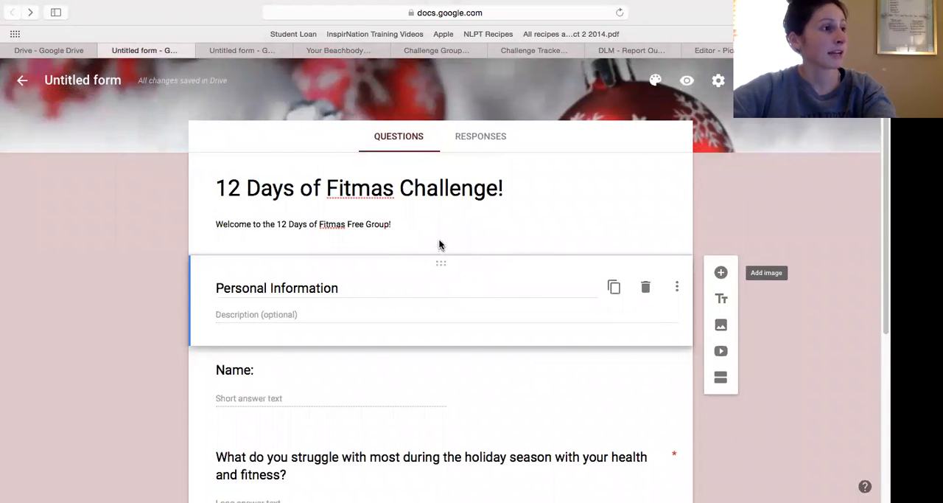
pyautogui.click(464, 235)
pyautogui.click(447, 264)
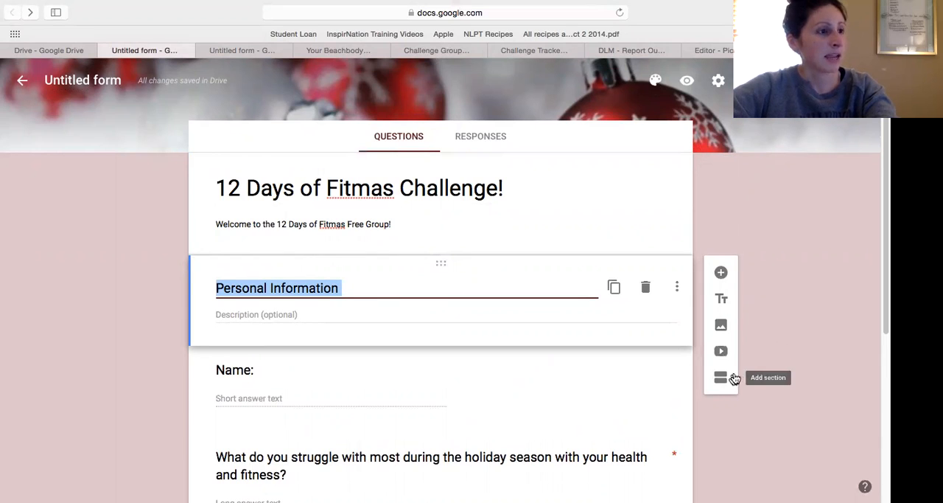
pyautogui.scroll(-1, 722, 377)
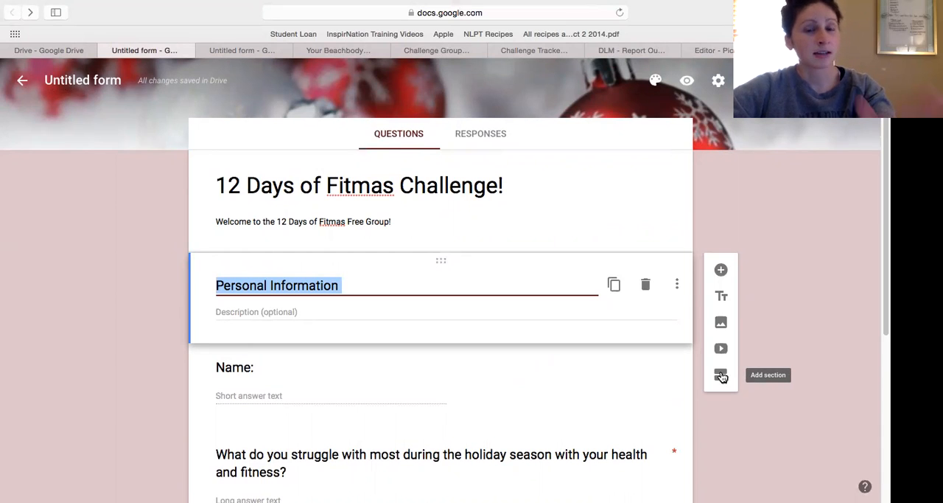
pyautogui.scroll(-2, 506, 265)
pyautogui.scroll(2, 520, 266)
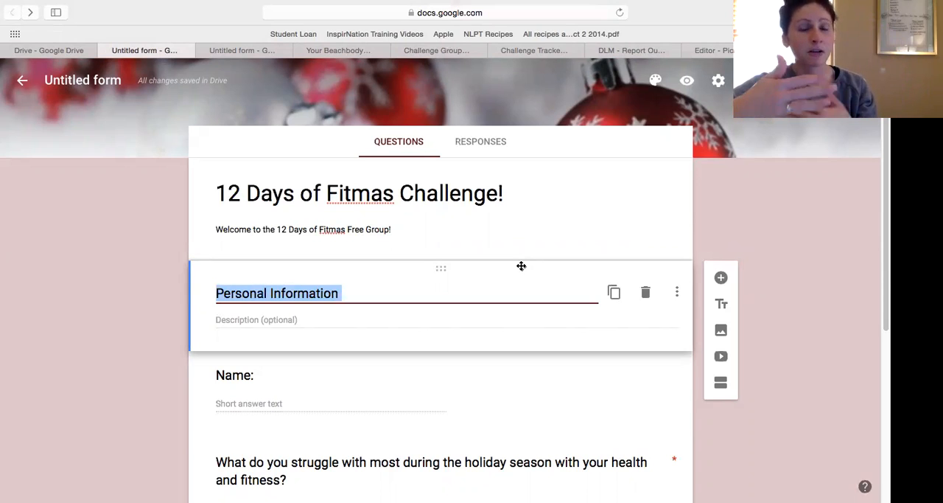
# Open the coaching challenge group application form from the Challenge Groups folder in Google Drive.
pyautogui.click(247, 53)
pyautogui.click(51, 50)
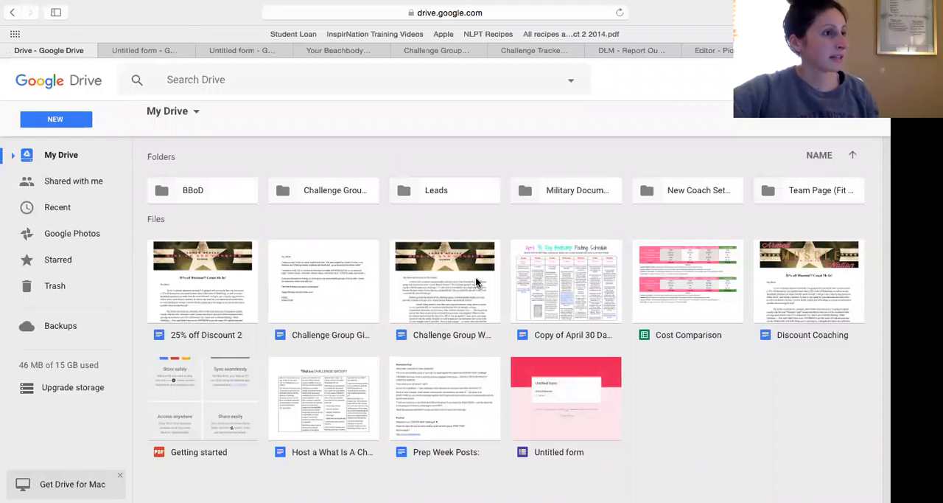
pyautogui.doubleClick(325, 193)
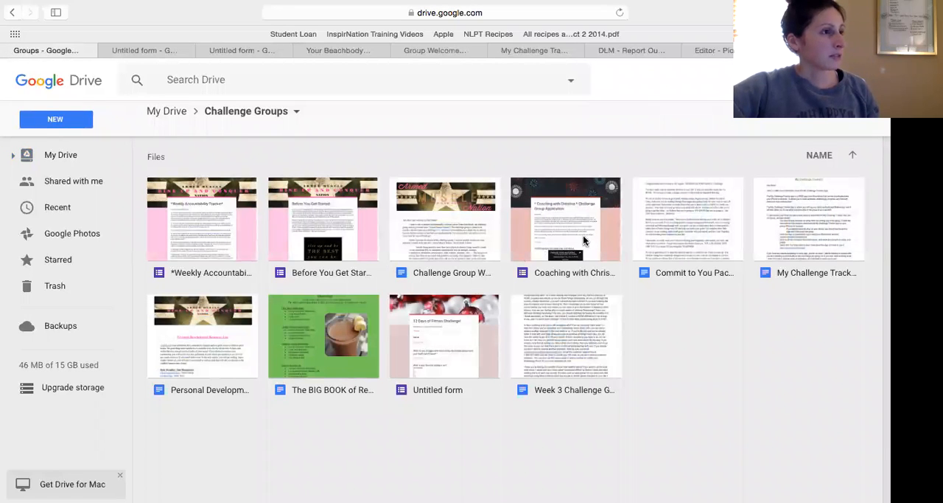
pyautogui.doubleClick(583, 234)
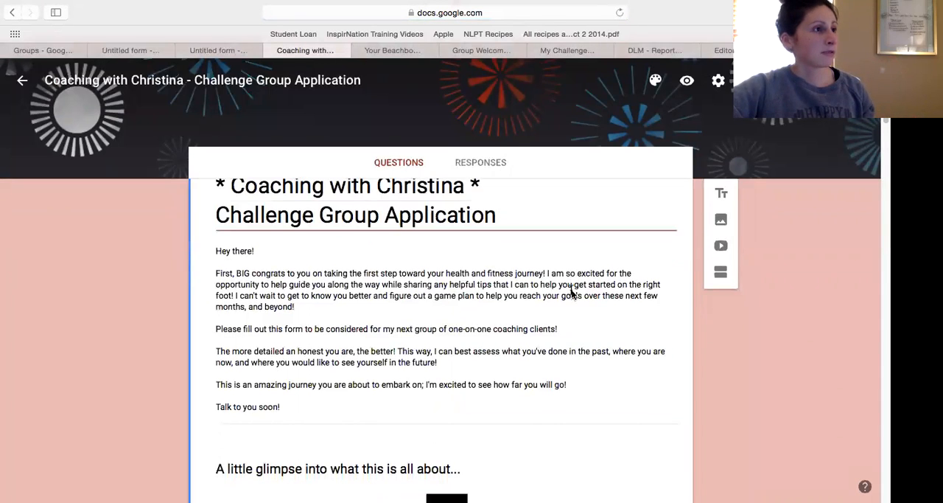
# Examine the title and the welcome description at the start of the challenge group application.
pyautogui.scroll(-2, 572, 290)
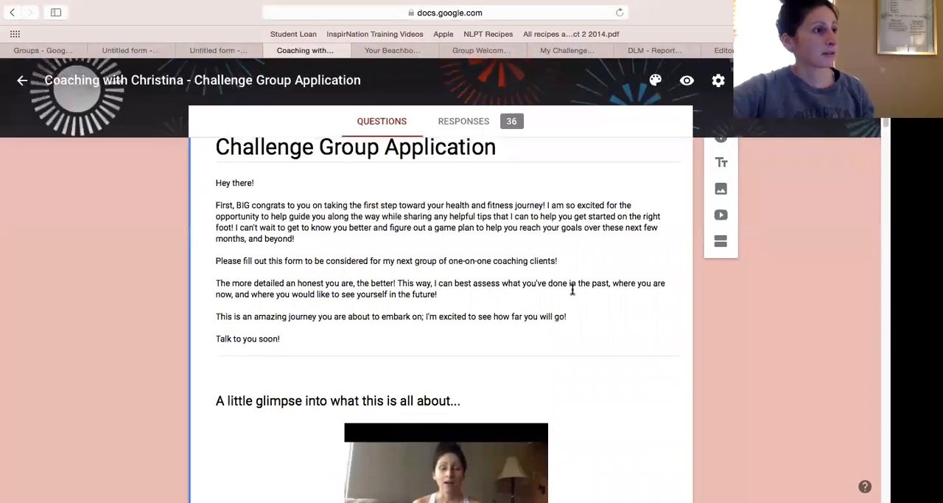
pyautogui.scroll(2, 573, 290)
pyautogui.scroll(-1, 572, 290)
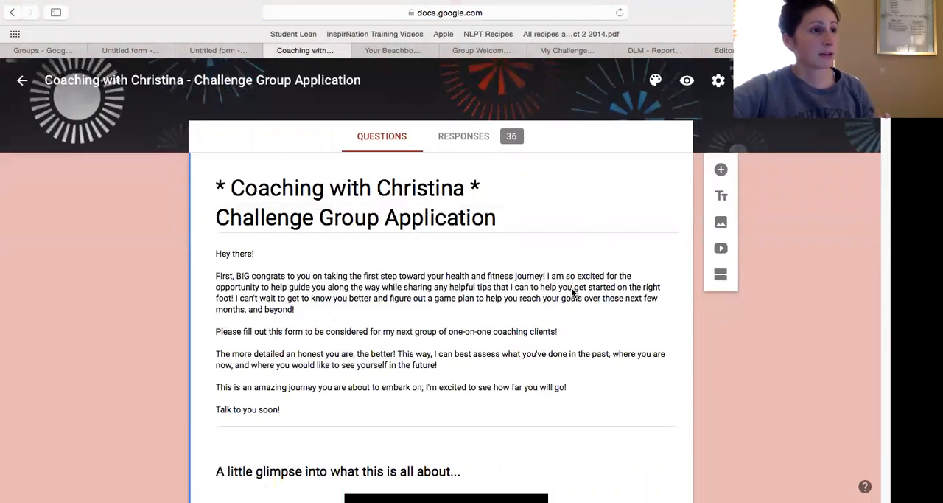
pyautogui.scroll(-1, 573, 290)
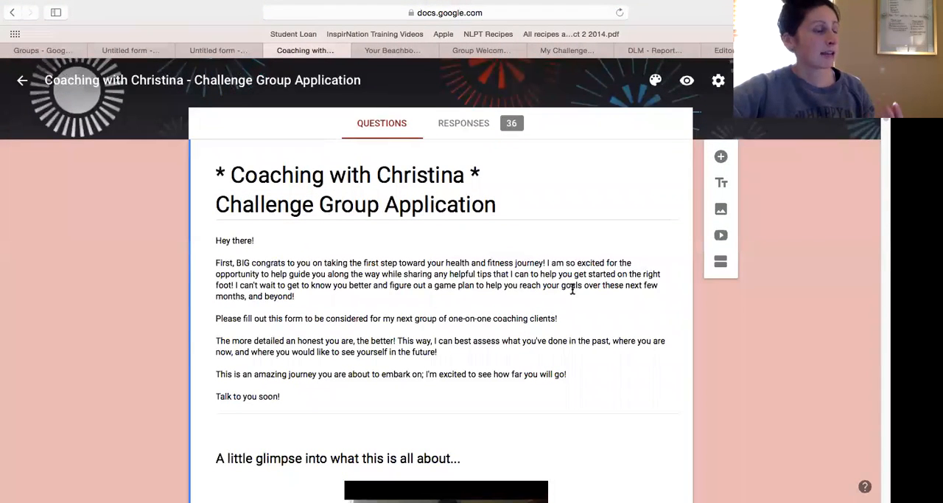
pyautogui.scroll(-2, 573, 290)
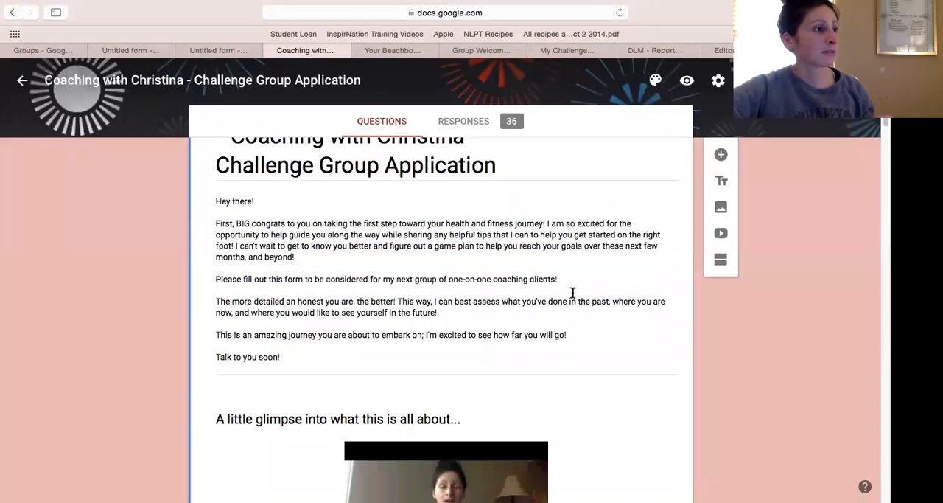
pyautogui.scroll(-1, 573, 293)
pyautogui.scroll(1, 280, 212)
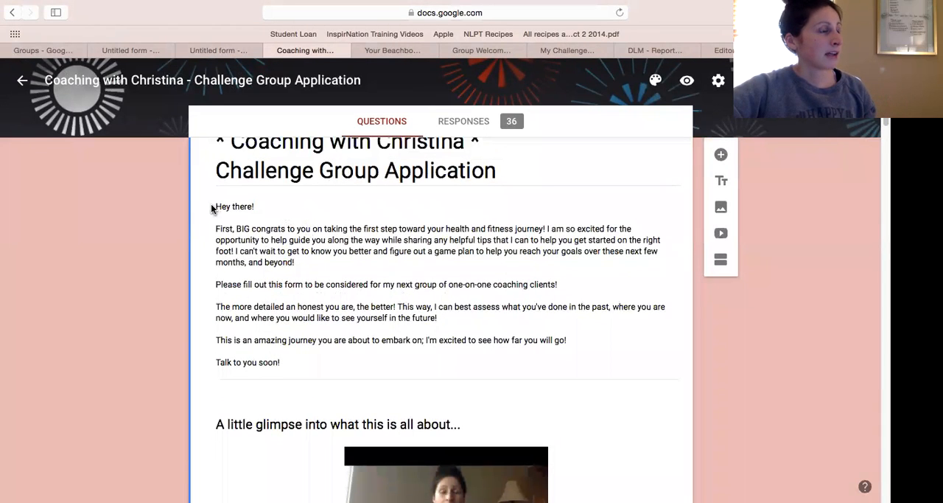
pyautogui.click(216, 206)
pyautogui.scroll(-5, 546, 332)
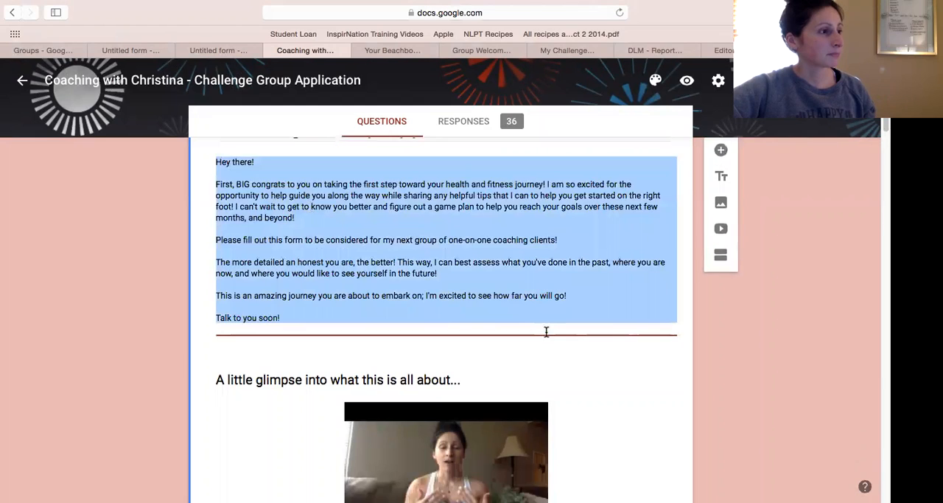
# Examine the "A little glimpse into what this is all about..." video block and the before-and-after image block below it.
pyautogui.click(469, 342)
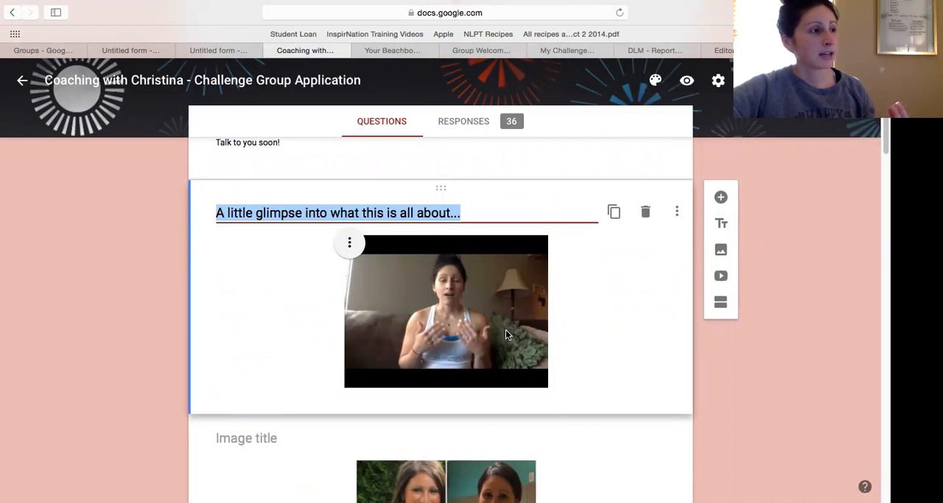
pyautogui.scroll(-2, 509, 331)
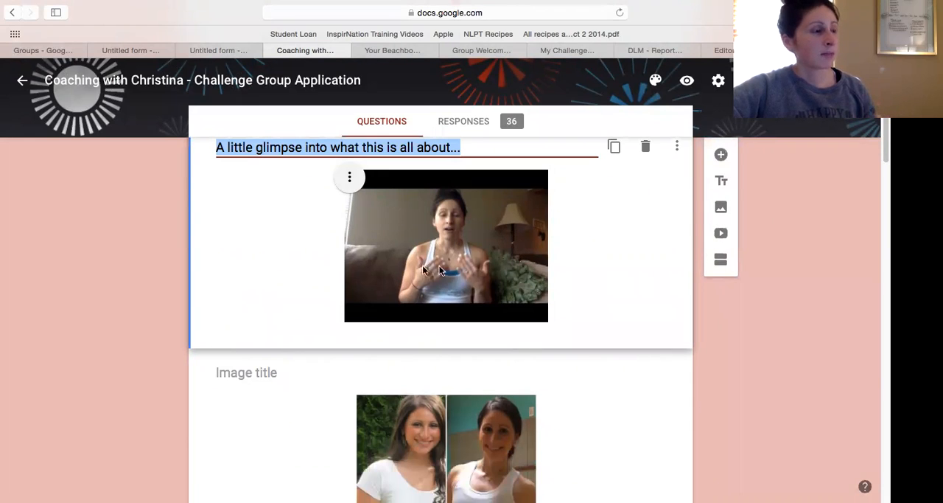
pyautogui.scroll(-1, 576, 259)
pyautogui.scroll(2, 577, 258)
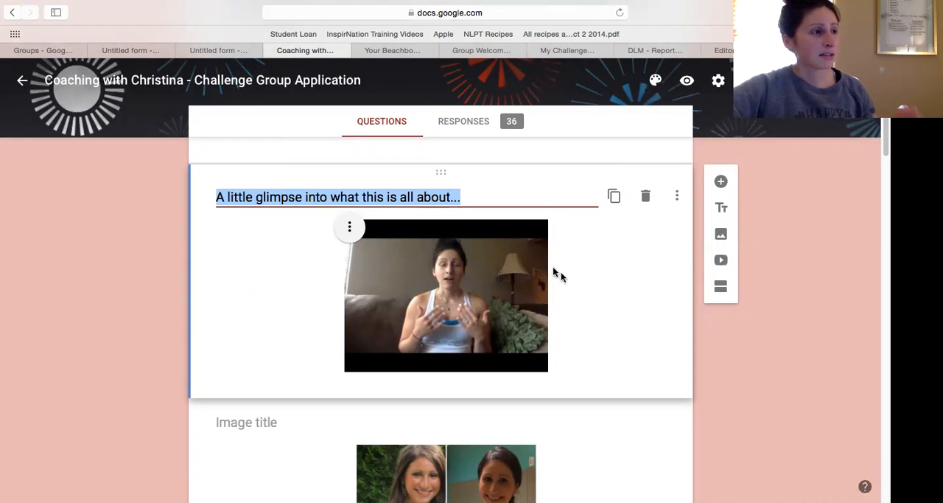
pyautogui.scroll(-1, 563, 303)
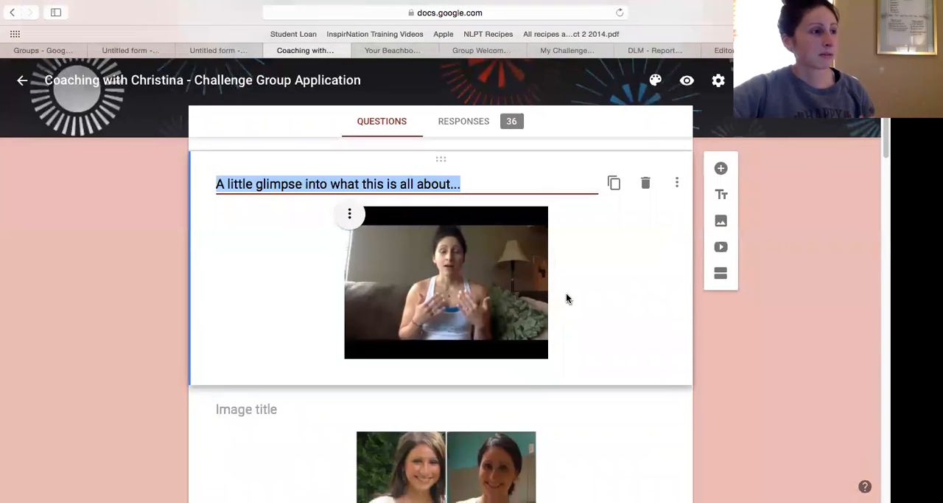
pyautogui.scroll(-3, 562, 303)
pyautogui.scroll(-5, 585, 301)
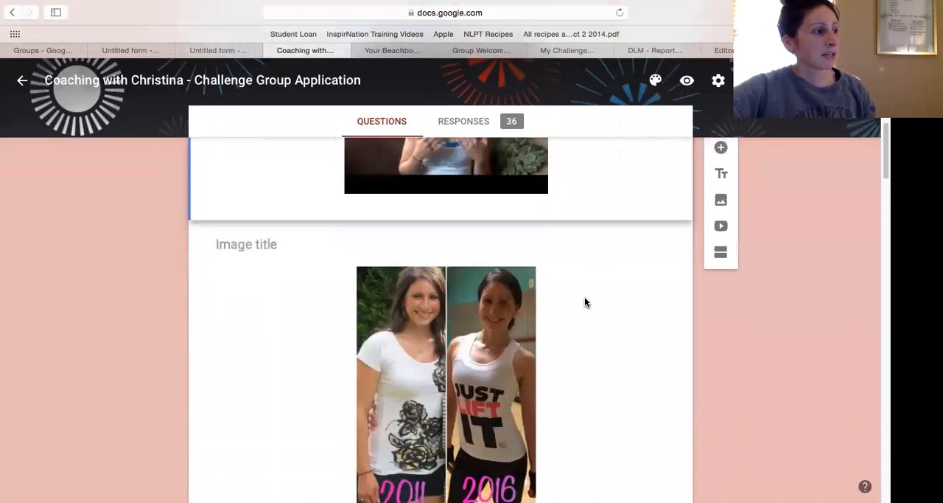
pyautogui.scroll(-2, 619, 339)
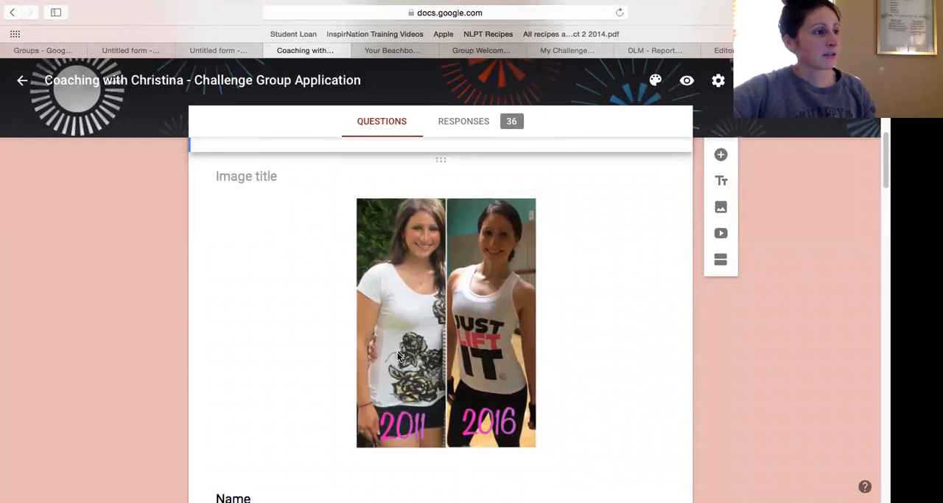
# Review the application's questions from the contact fields through to the final long-answer question, including the 1-10 readiness scale.
pyautogui.scroll(-10, 581, 364)
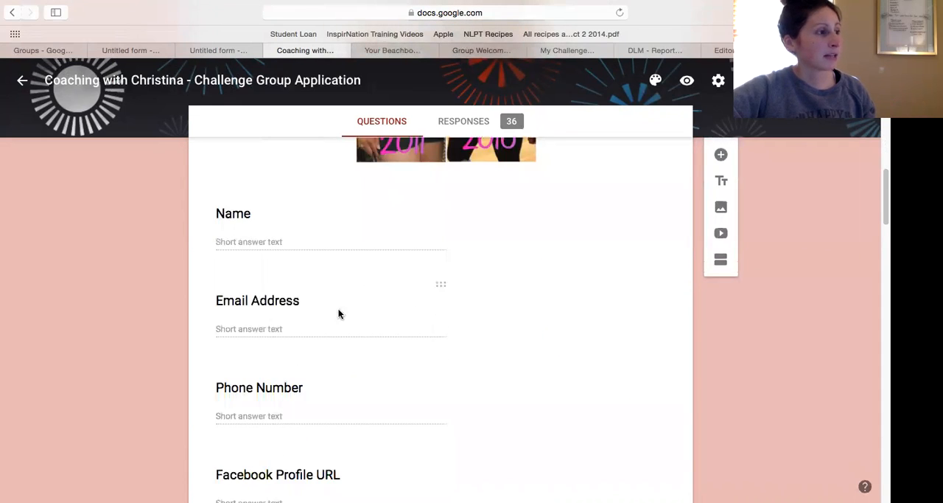
pyautogui.scroll(-2, 314, 332)
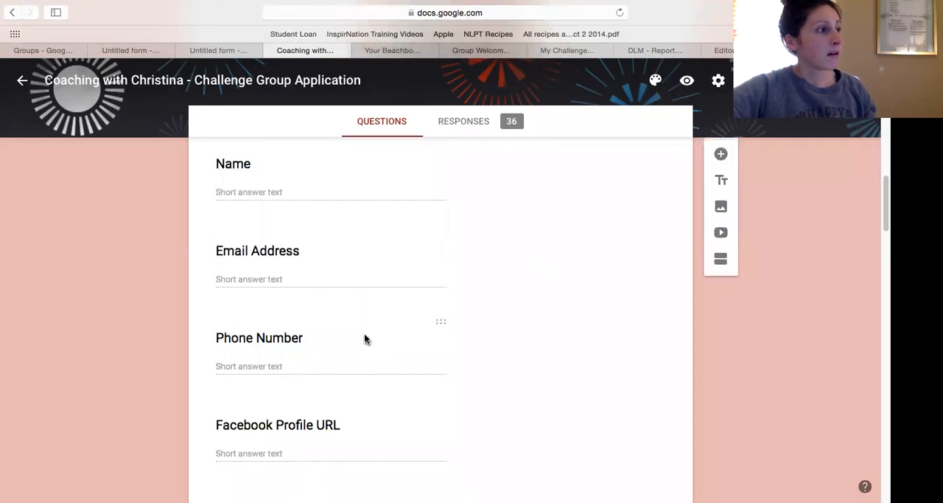
pyautogui.scroll(-10, 364, 340)
pyautogui.scroll(-20, 371, 339)
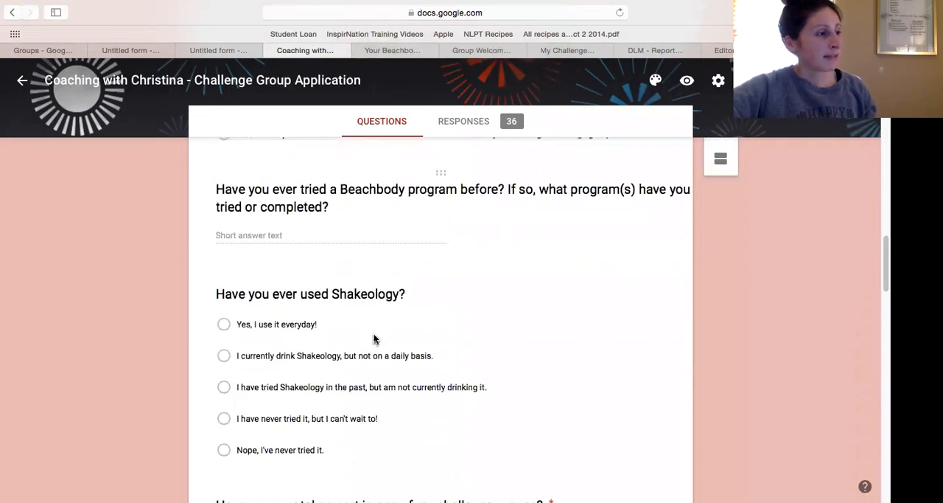
pyautogui.scroll(-2, 374, 338)
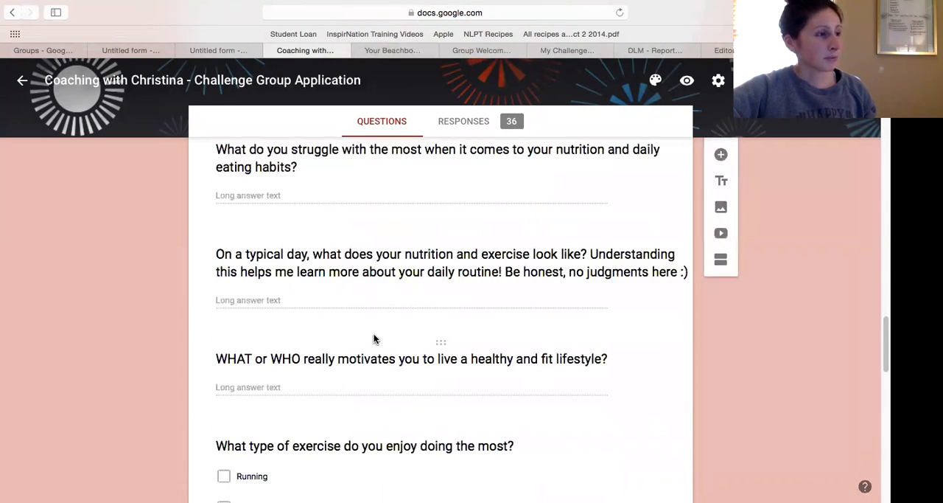
pyautogui.scroll(-20, 374, 339)
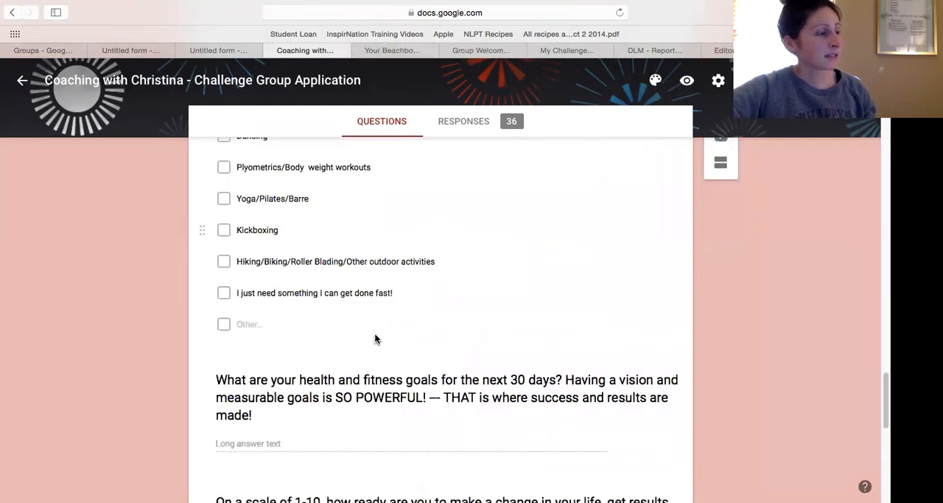
pyautogui.scroll(-10, 376, 337)
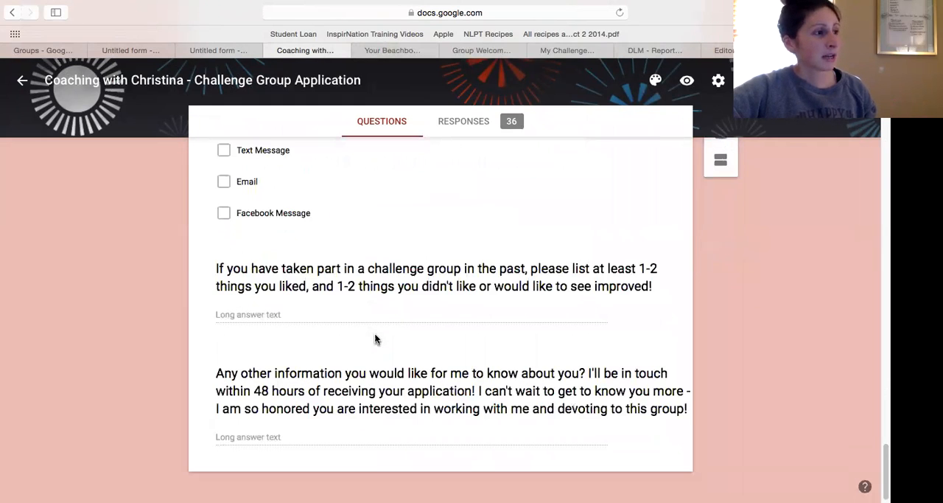
pyautogui.scroll(15, 470, 330)
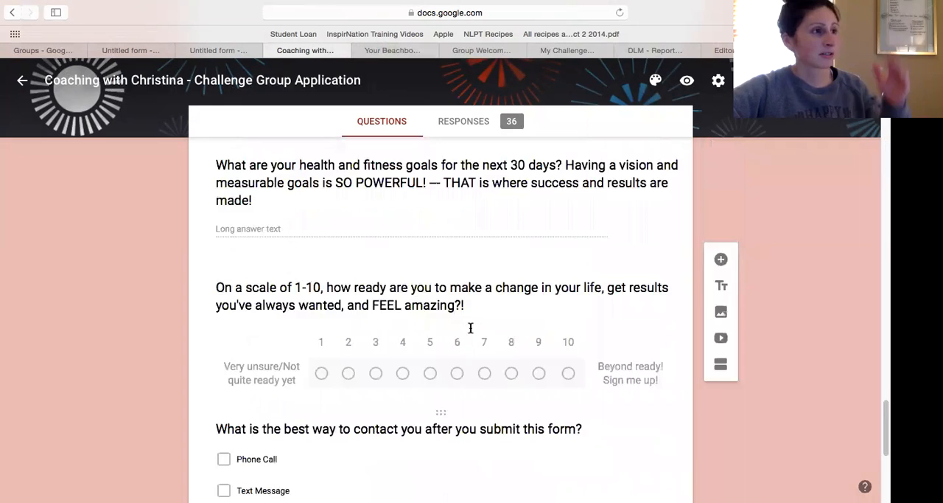
pyautogui.scroll(20, 470, 327)
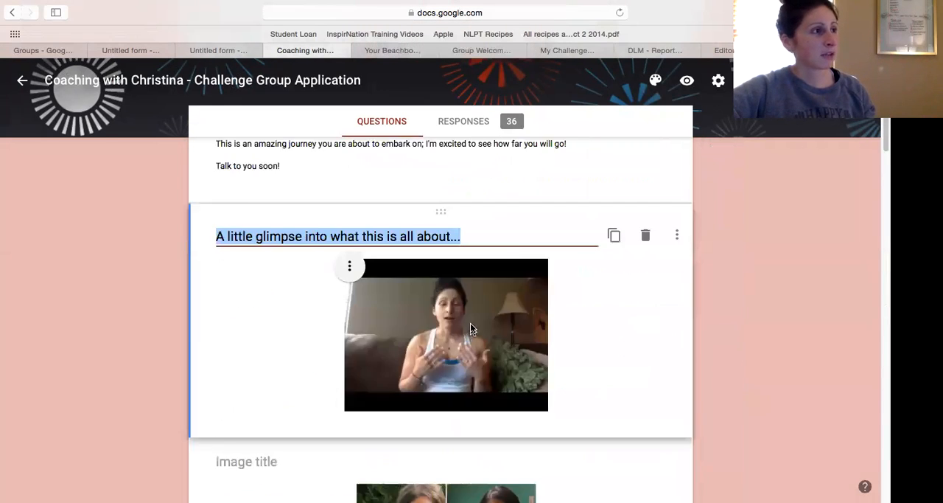
# Return to the Challenge Groups folder, open the *Weekly Accountability Tracker* form and read its introductory instructions.
pyautogui.click(12, 12)
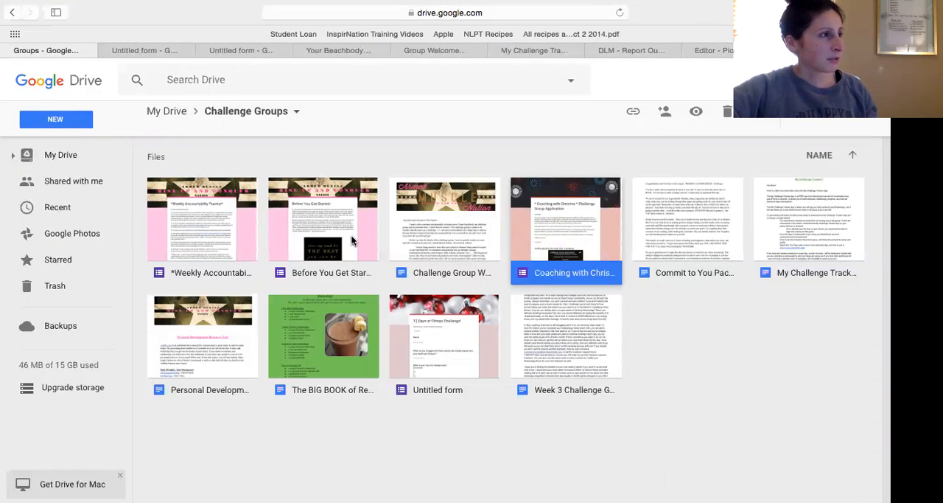
pyautogui.doubleClick(191, 229)
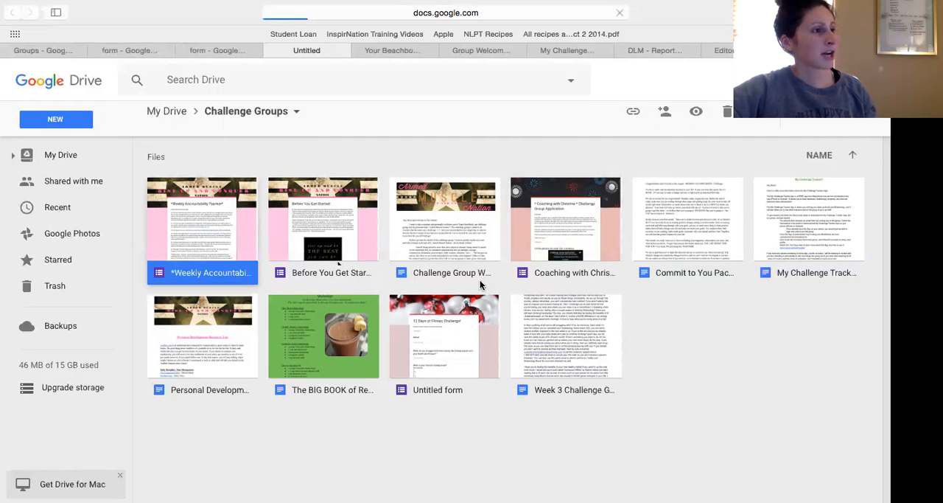
pyautogui.scroll(-5, 599, 305)
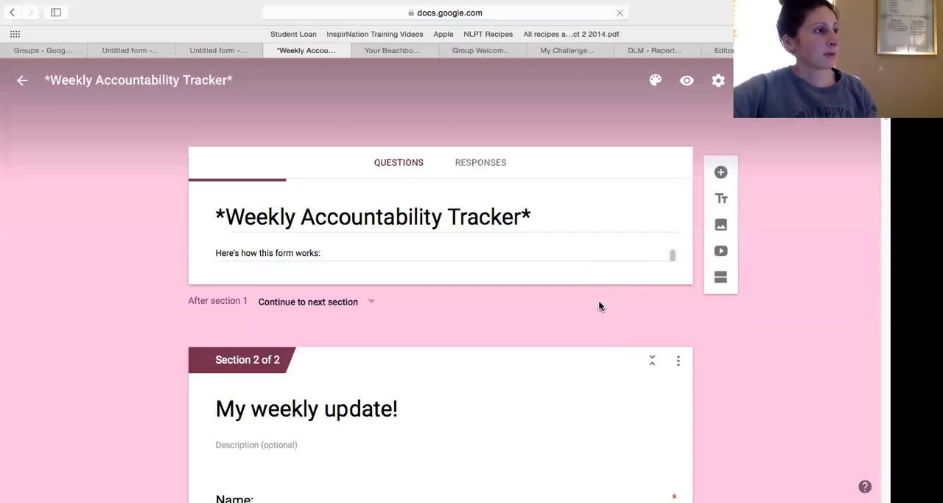
pyautogui.scroll(15, 599, 305)
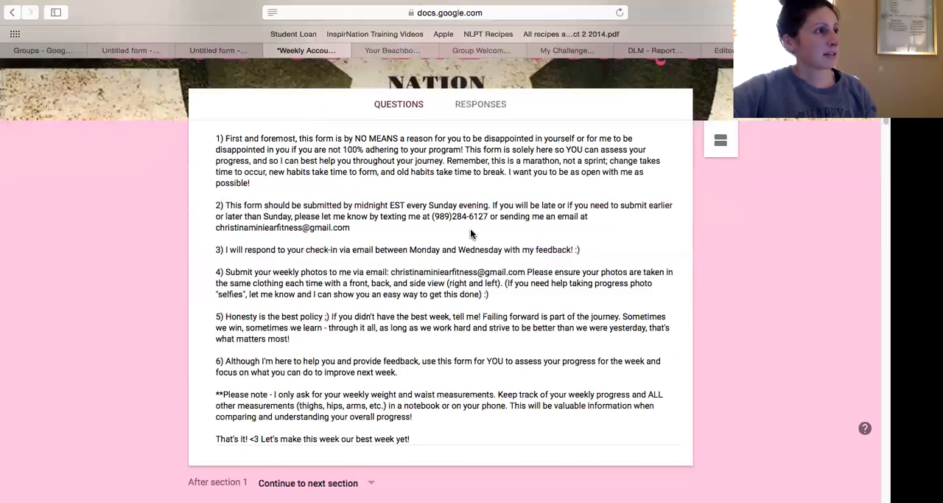
# Review the Weekly Accountability Tracker's title and numbered instructions through to the start of the "My weekly update!" section.
pyautogui.scroll(3, 471, 228)
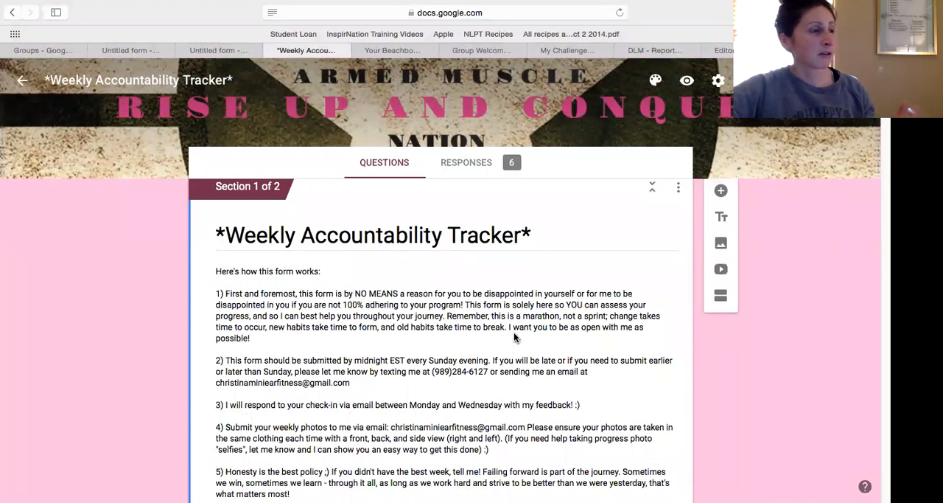
pyautogui.scroll(-1, 508, 333)
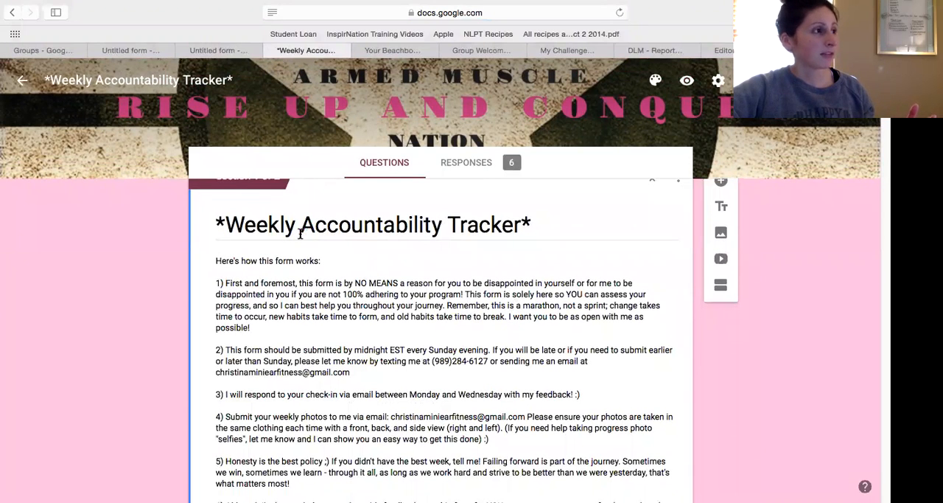
pyautogui.scroll(-3, 302, 243)
pyautogui.scroll(-5, 382, 273)
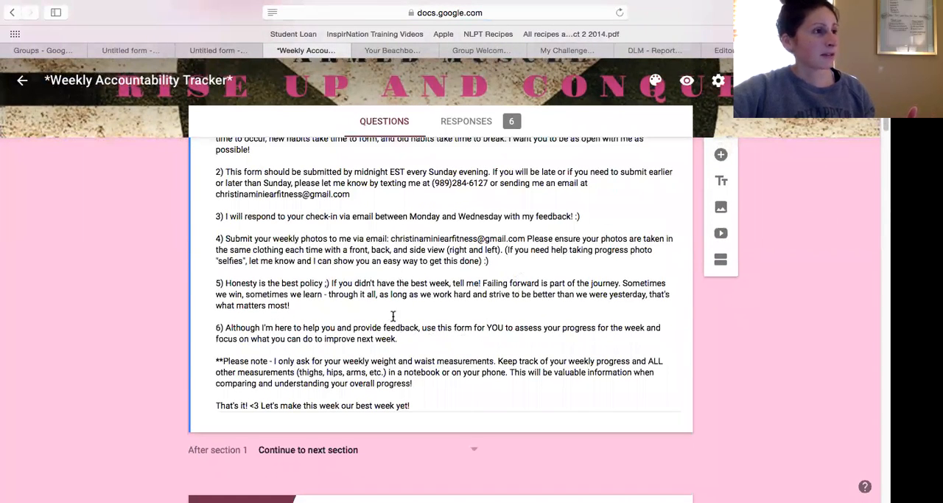
pyautogui.scroll(-3, 501, 284)
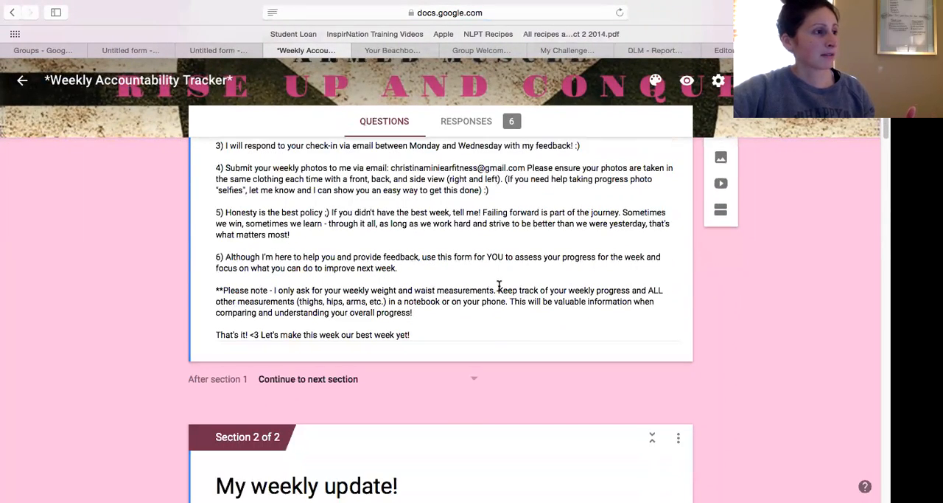
pyautogui.scroll(-3, 501, 289)
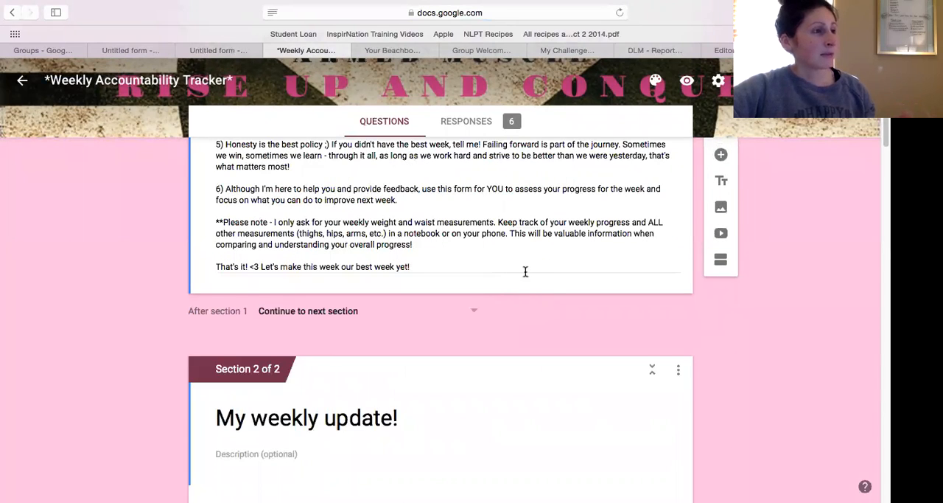
# Preview the Weekly Accountability Tracker as respondents see it and look through its first page to the end.
pyautogui.click(686, 81)
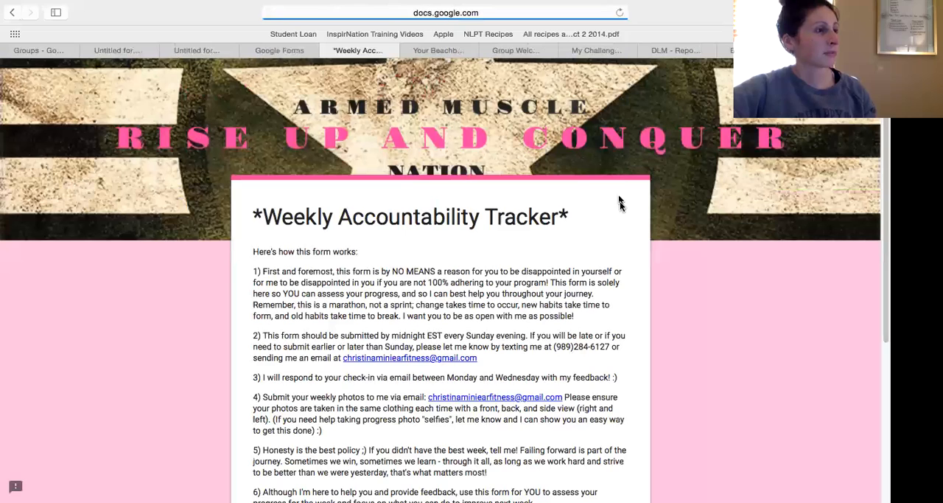
pyautogui.scroll(-3, 622, 210)
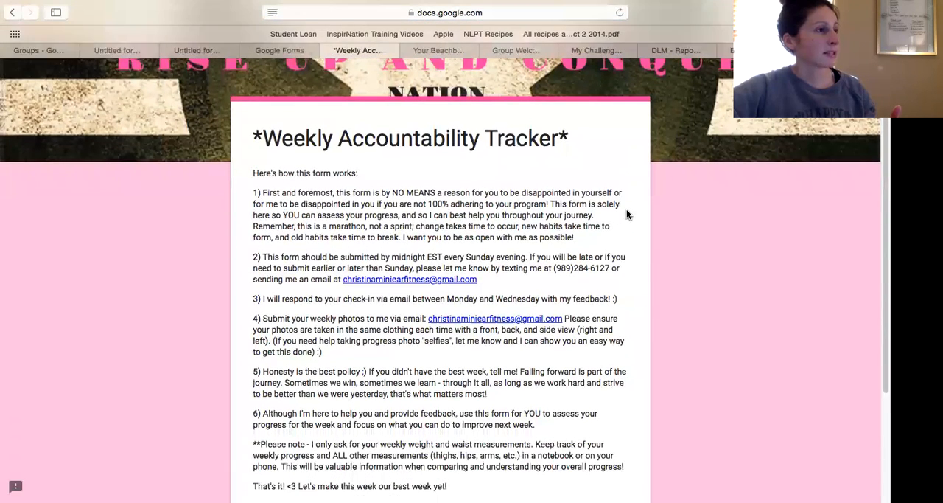
pyautogui.scroll(-2, 626, 215)
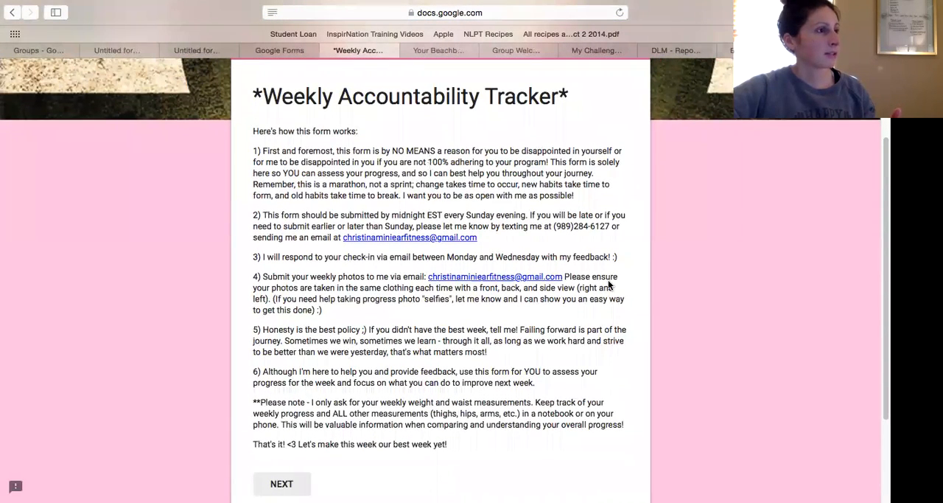
pyautogui.scroll(-2, 539, 274)
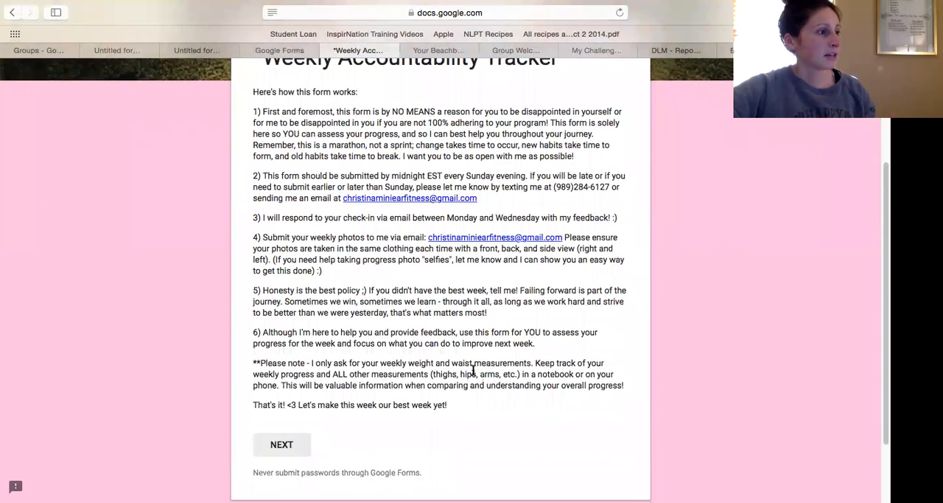
pyautogui.scroll(-1, 473, 369)
# Advance the preview to its second page and review it through to the "anything else you'd like to share" question and closing quote image.
pyautogui.click(296, 428)
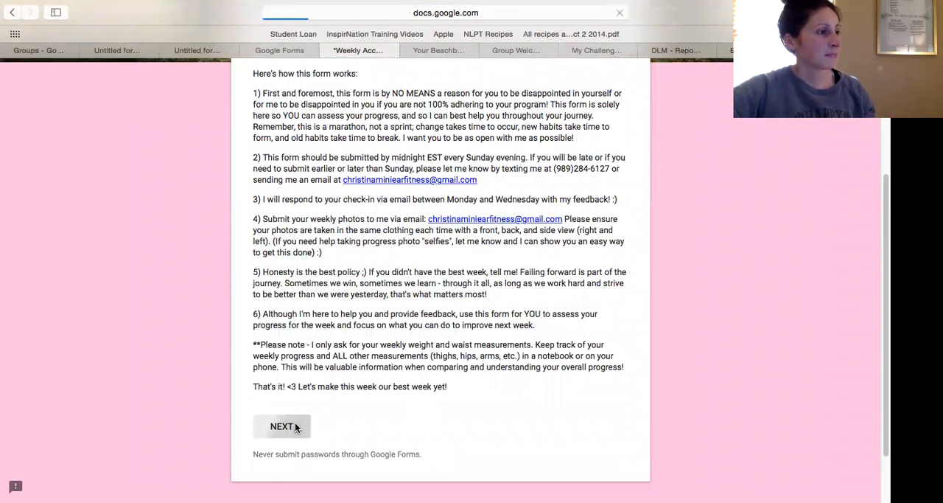
pyautogui.scroll(-10, 447, 372)
pyautogui.scroll(-15, 454, 375)
pyautogui.scroll(-20, 453, 378)
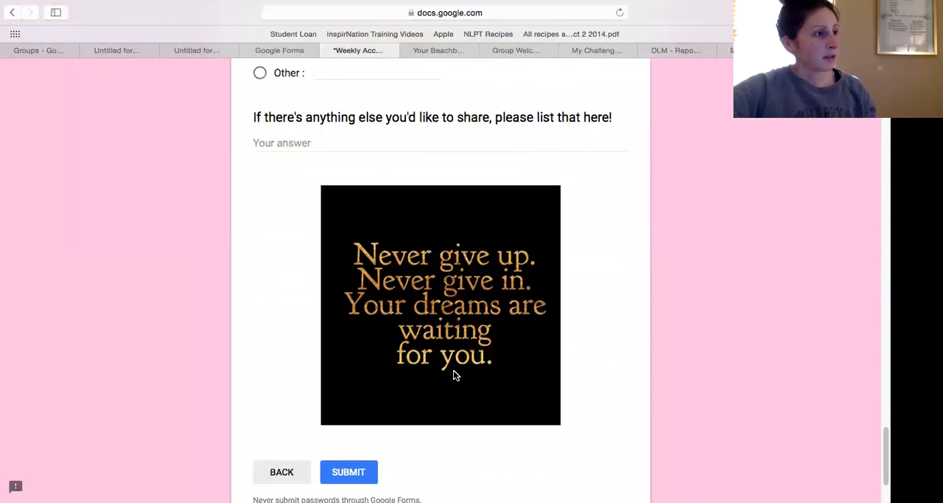
pyautogui.scroll(-1, 454, 376)
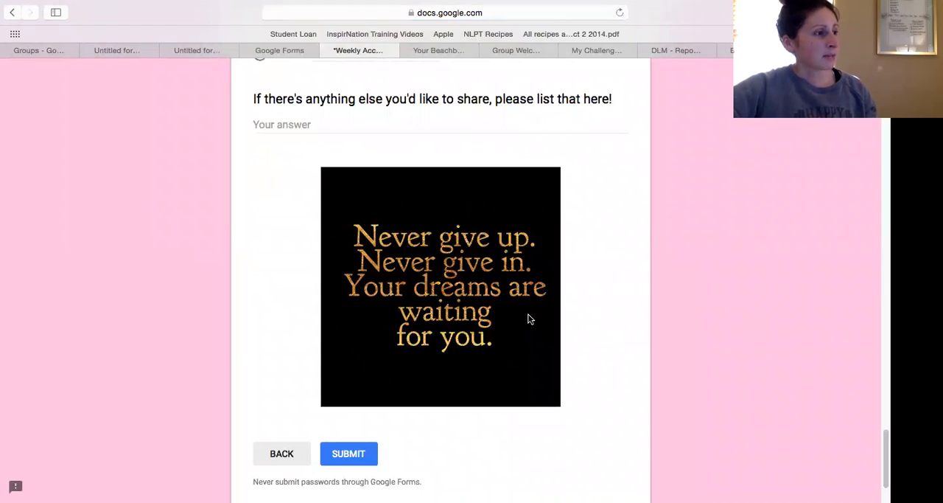
pyautogui.scroll(10, 575, 283)
pyautogui.scroll(15, 576, 283)
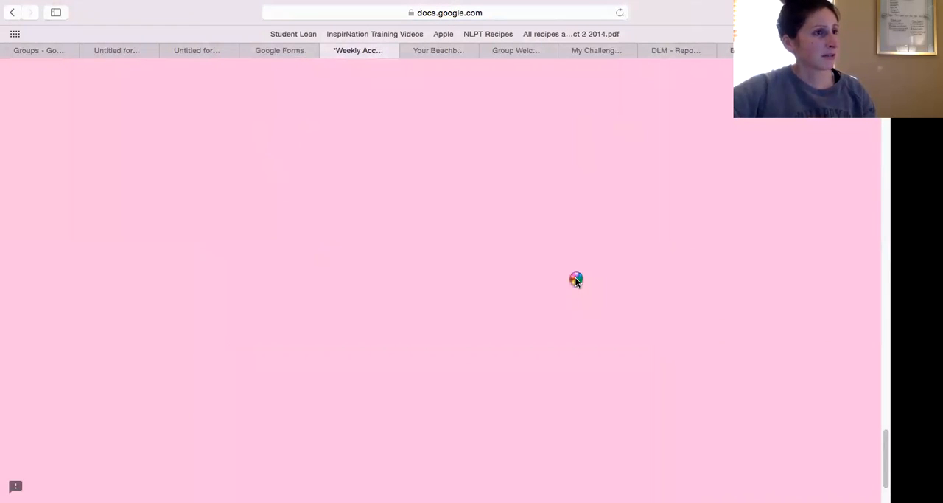
# Leave the tracker preview and return to the editor of the 12 Days of Fitmas Challenge! form.
pyautogui.click(292, 51)
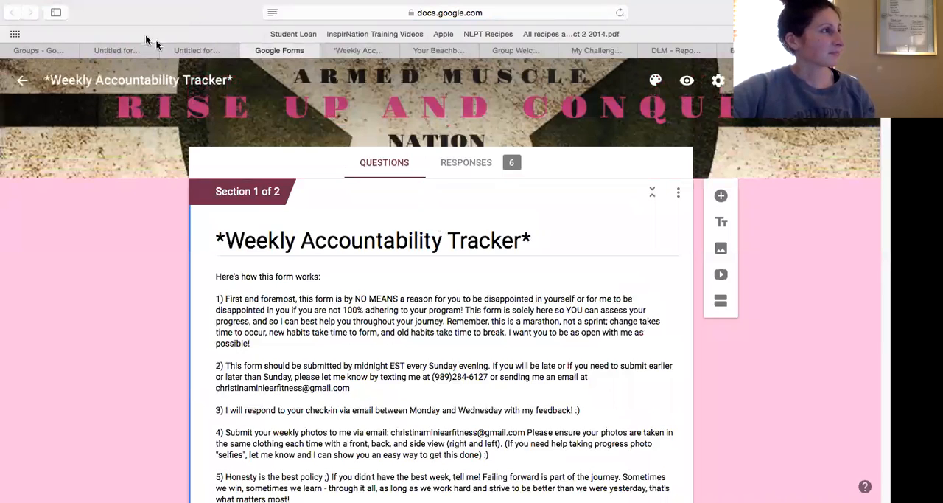
pyautogui.click(198, 50)
pyautogui.click(116, 50)
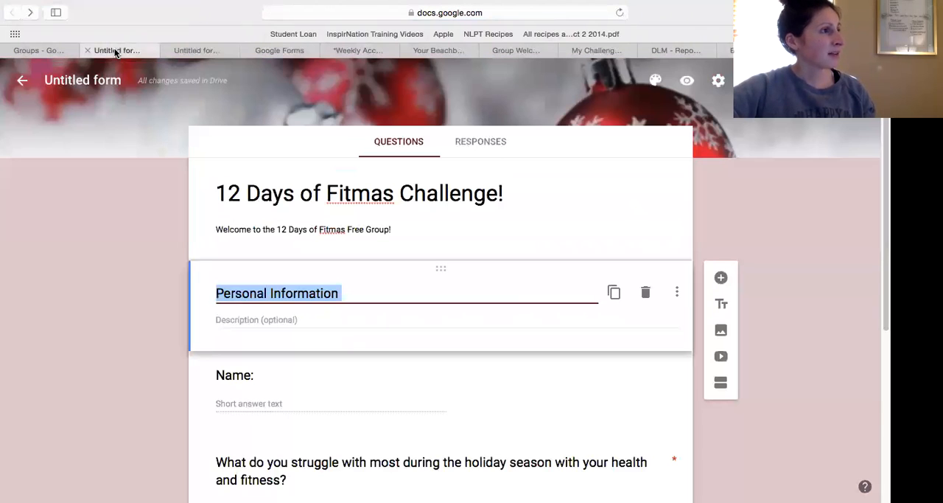